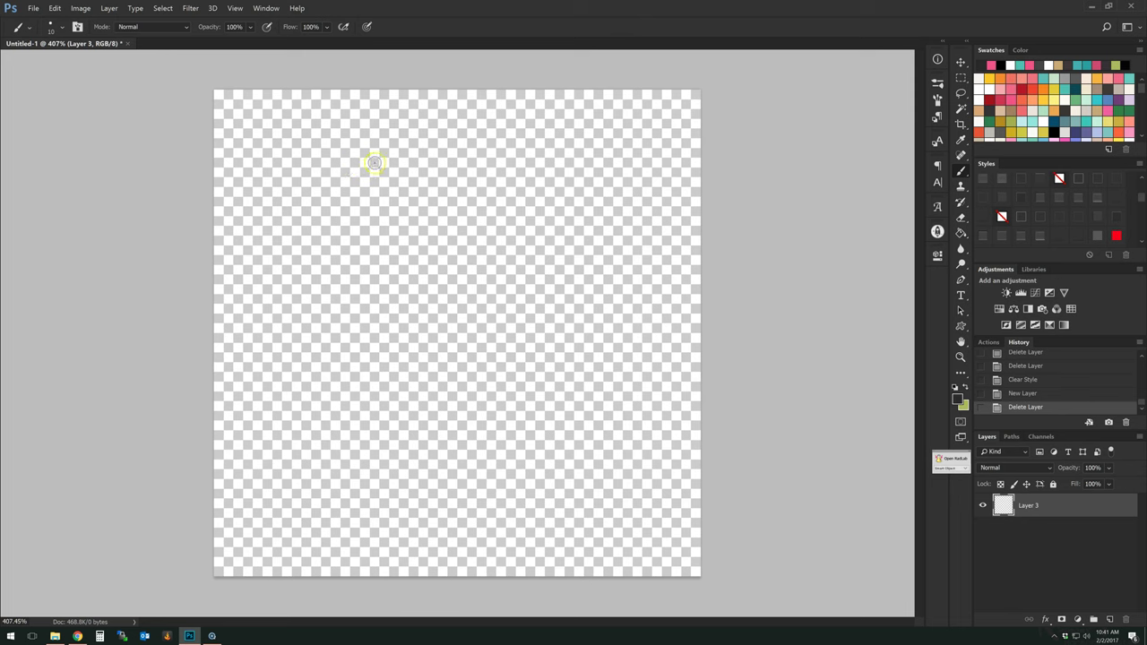
Step: Paint the outline of a three-tiered swirled poop shape with a curled tip using a 10 px dark brush
mouse_move(365, 160)
mouse_down()
mouse_move(398, 212)
mouse_move(368, 265)
mouse_move(396, 306)
mouse_up()
mouse_move(375, 163)
mouse_down()
mouse_move(458, 208)
mouse_move(478, 240)
mouse_move(484, 269)
mouse_move(453, 333)
mouse_up()
mouse_move(366, 261)
mouse_down()
mouse_move(319, 303)
mouse_move(317, 336)
mouse_move(368, 380)
mouse_up()
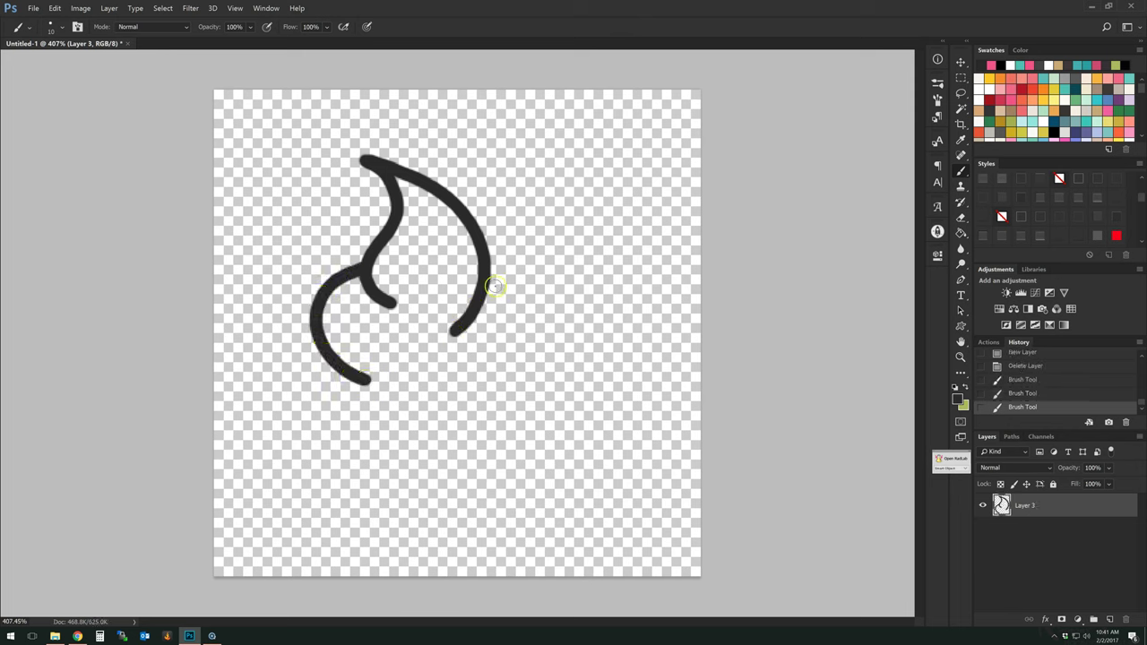
mouse_move(489, 282)
mouse_down()
mouse_move(519, 299)
mouse_move(529, 329)
mouse_move(512, 372)
mouse_move(466, 401)
mouse_up()
mouse_move(315, 347)
mouse_down()
mouse_move(295, 376)
mouse_move(297, 430)
mouse_move(356, 460)
mouse_move(417, 462)
mouse_move(523, 442)
mouse_move(553, 410)
mouse_move(550, 367)
mouse_move(524, 341)
mouse_up()
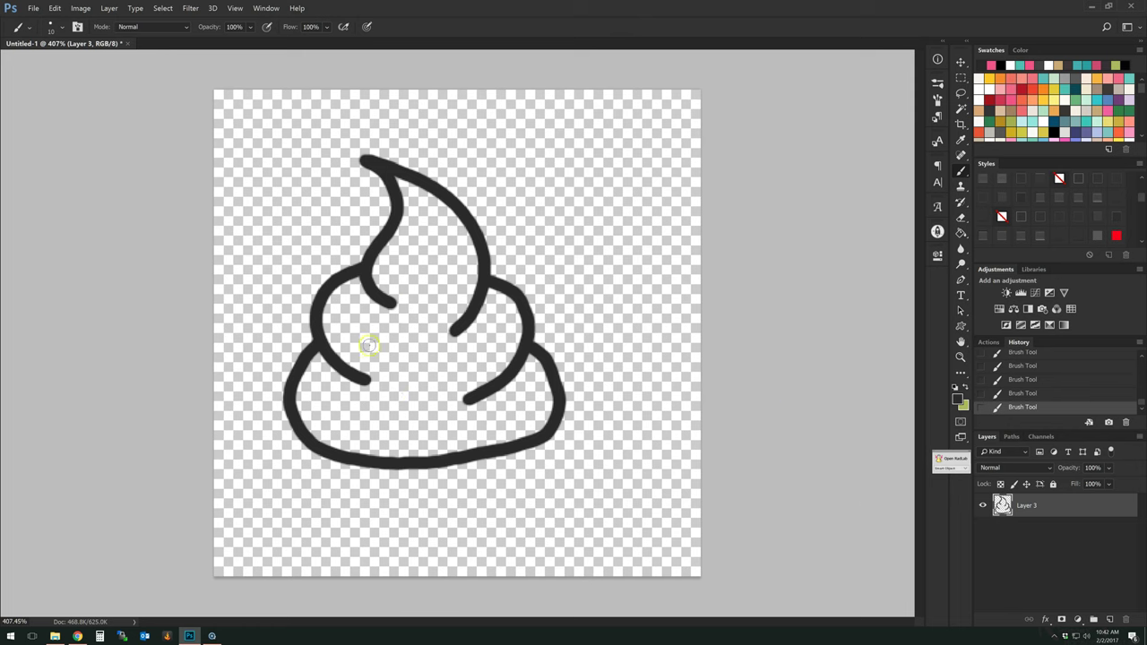
Step: Add a new layer above the outline and set the brush size to 5 px
click(1110, 619)
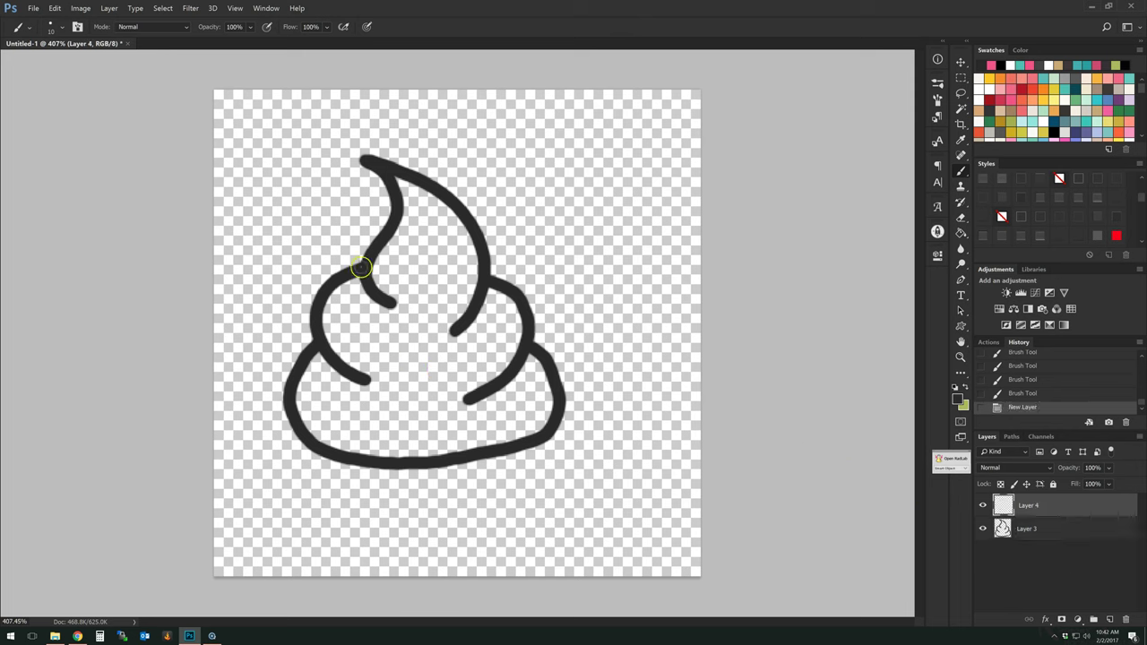
click(48, 28)
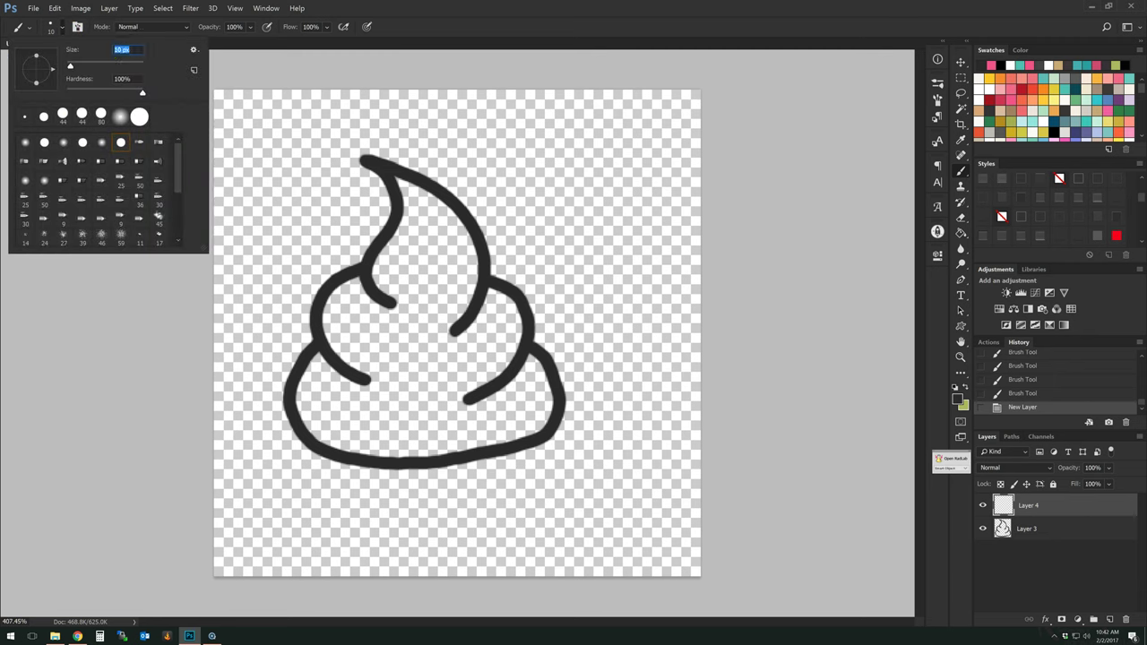
text(5)
key(Return)
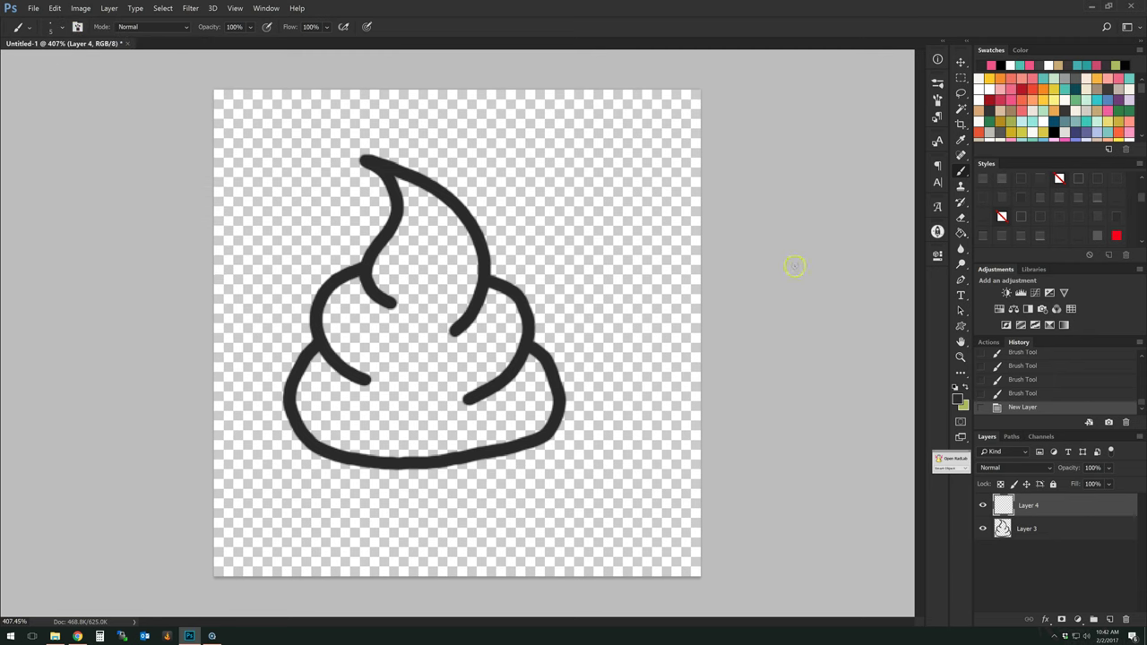
Step: Paint two small round eyes and a curved smile between them on the lowest tier
click(960, 357)
drag(421, 431, 471, 418)
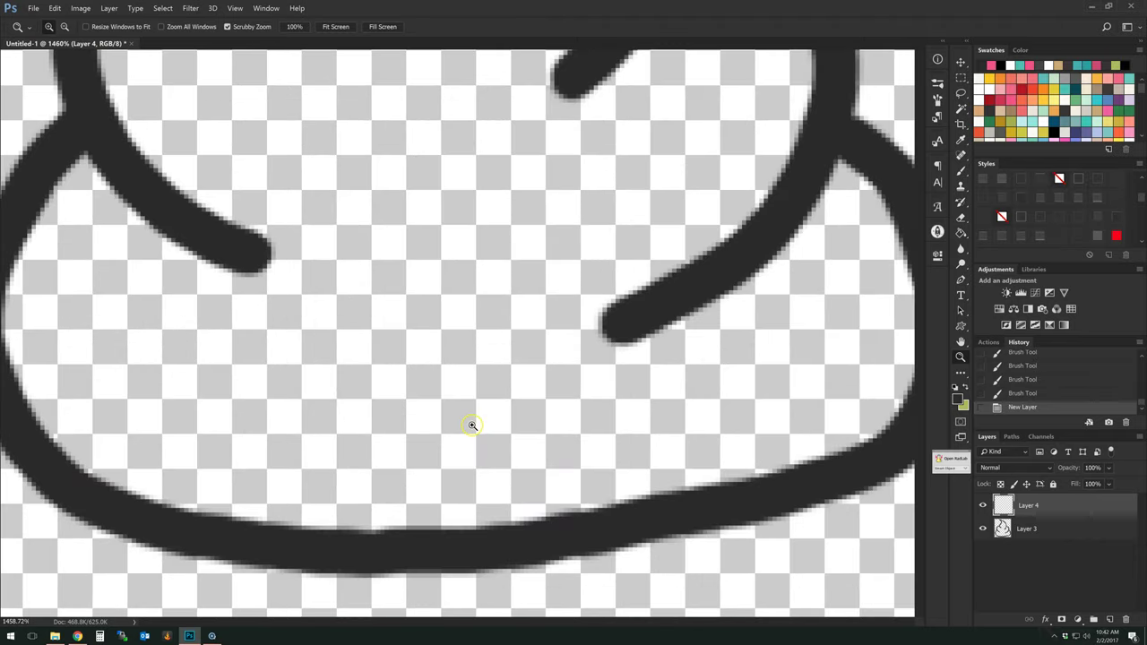
click(960, 174)
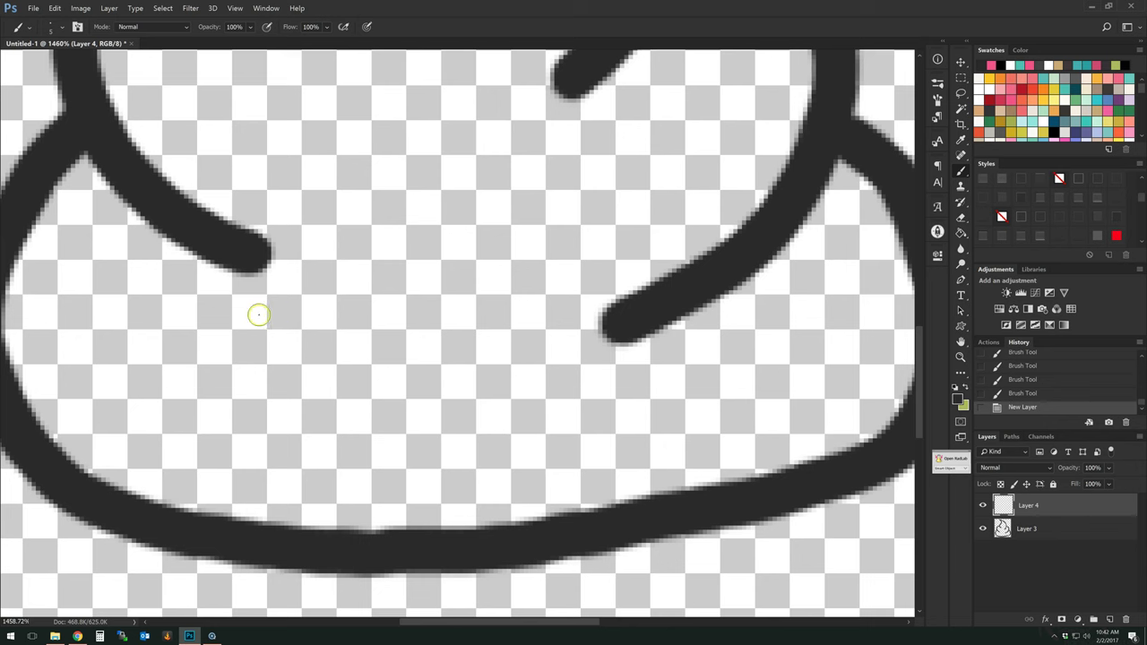
mouse_move(257, 309)
mouse_down()
mouse_move(209, 345)
mouse_move(209, 367)
mouse_move(228, 393)
mouse_move(272, 404)
mouse_move(302, 369)
mouse_move(296, 339)
mouse_move(248, 309)
mouse_up()
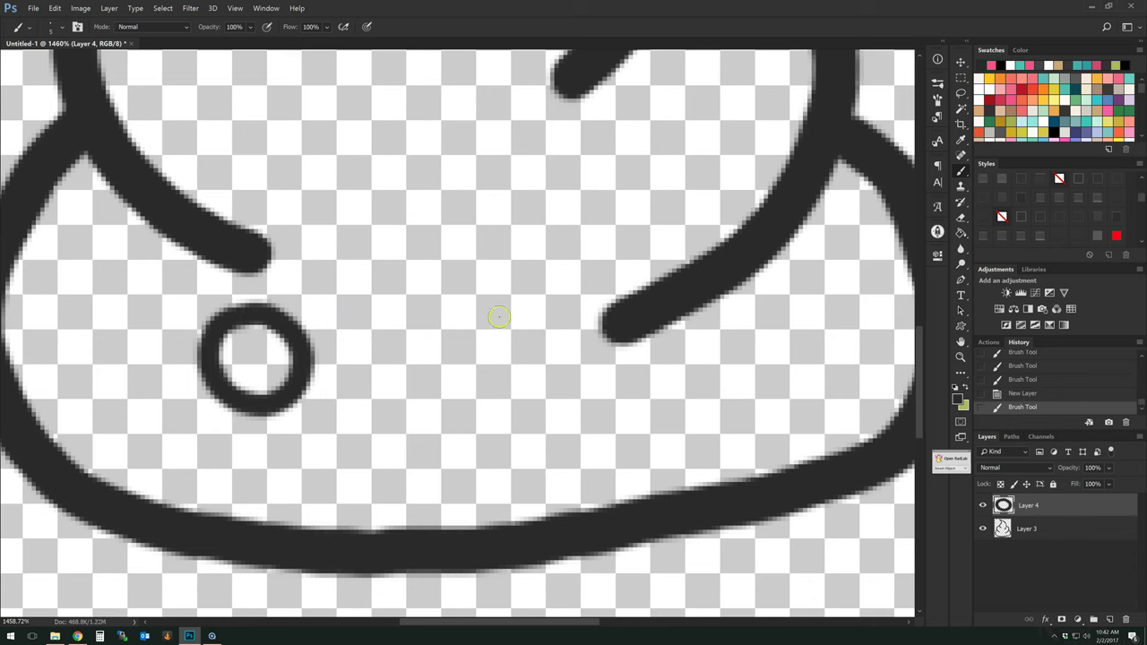
mouse_move(505, 317)
mouse_down()
mouse_move(468, 347)
mouse_move(466, 377)
mouse_move(476, 396)
mouse_move(505, 402)
mouse_move(542, 371)
mouse_move(504, 319)
mouse_up()
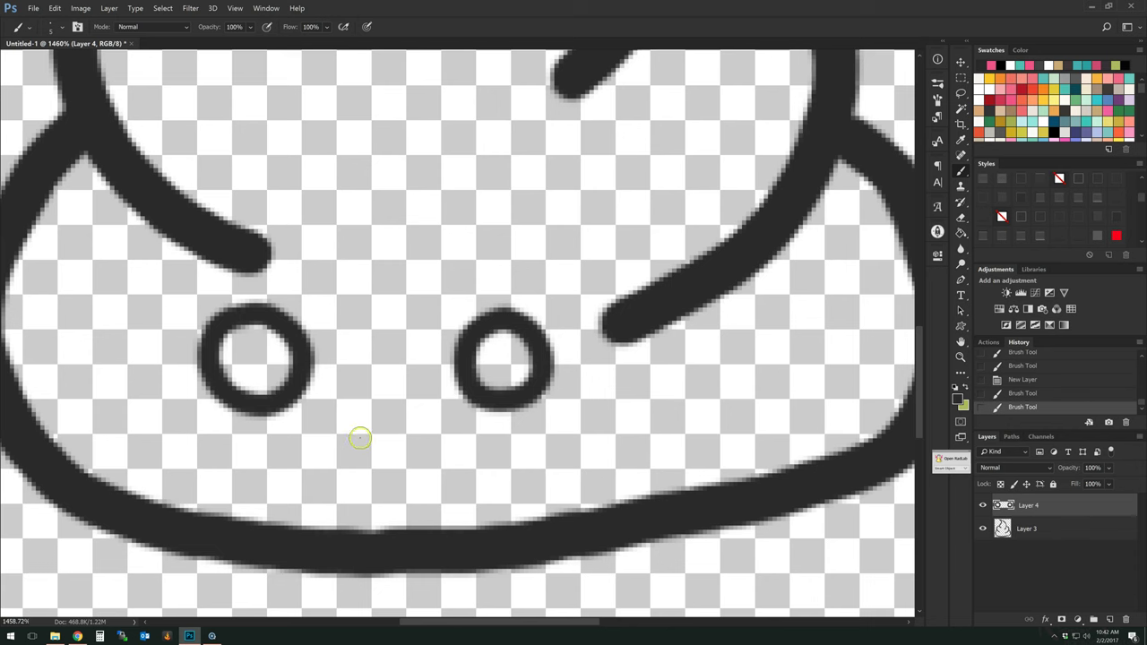
mouse_move(333, 429)
mouse_down()
mouse_move(358, 474)
mouse_move(382, 481)
mouse_move(404, 474)
mouse_move(421, 431)
mouse_move(411, 462)
mouse_move(385, 476)
mouse_move(337, 428)
mouse_up()
Step: Paint a small two-looped bow with a centre knot on the upper swirl
scroll(353, 412, down, 5)
scroll(353, 415, down, 5)
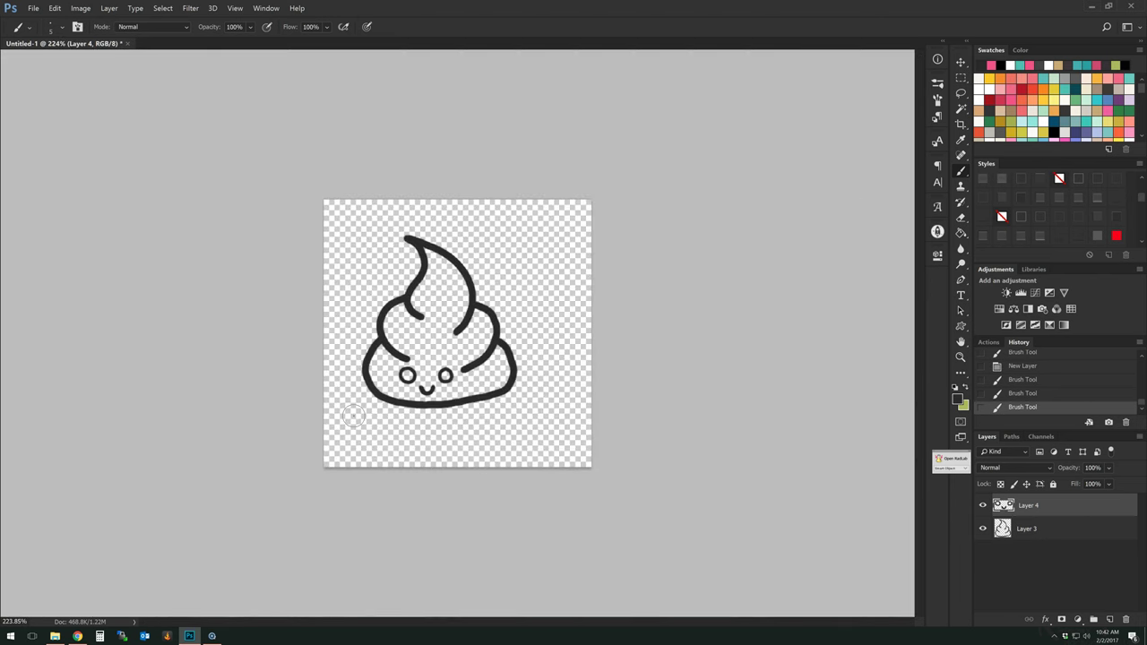
scroll(372, 320, up, 4)
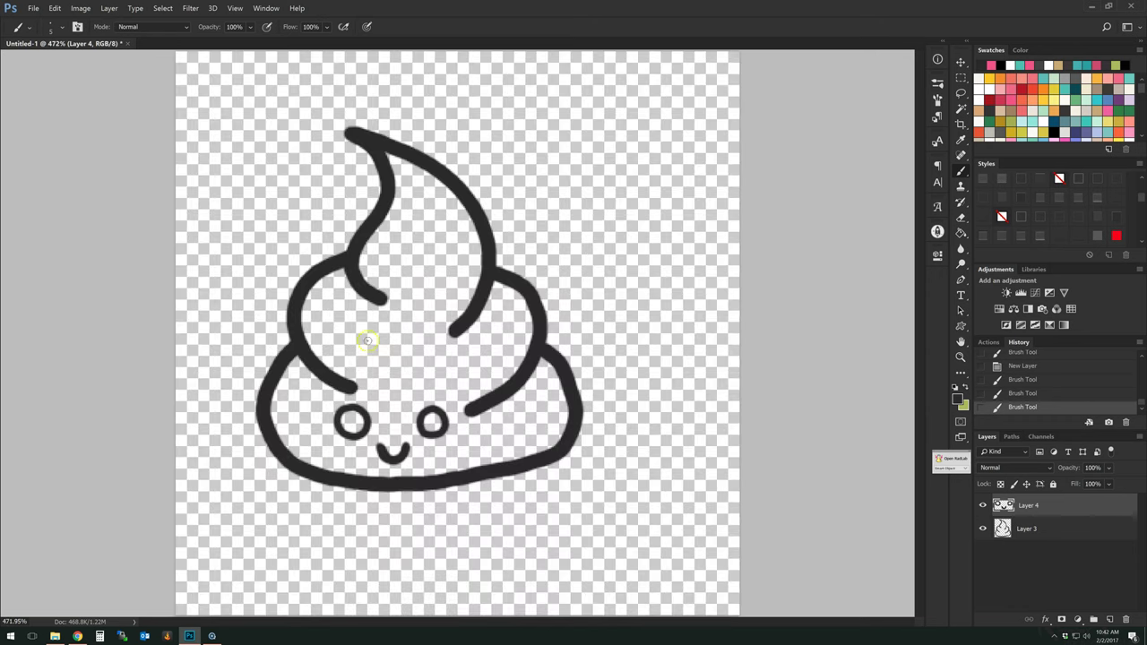
scroll(314, 448, up, 3)
scroll(307, 484, up, 1)
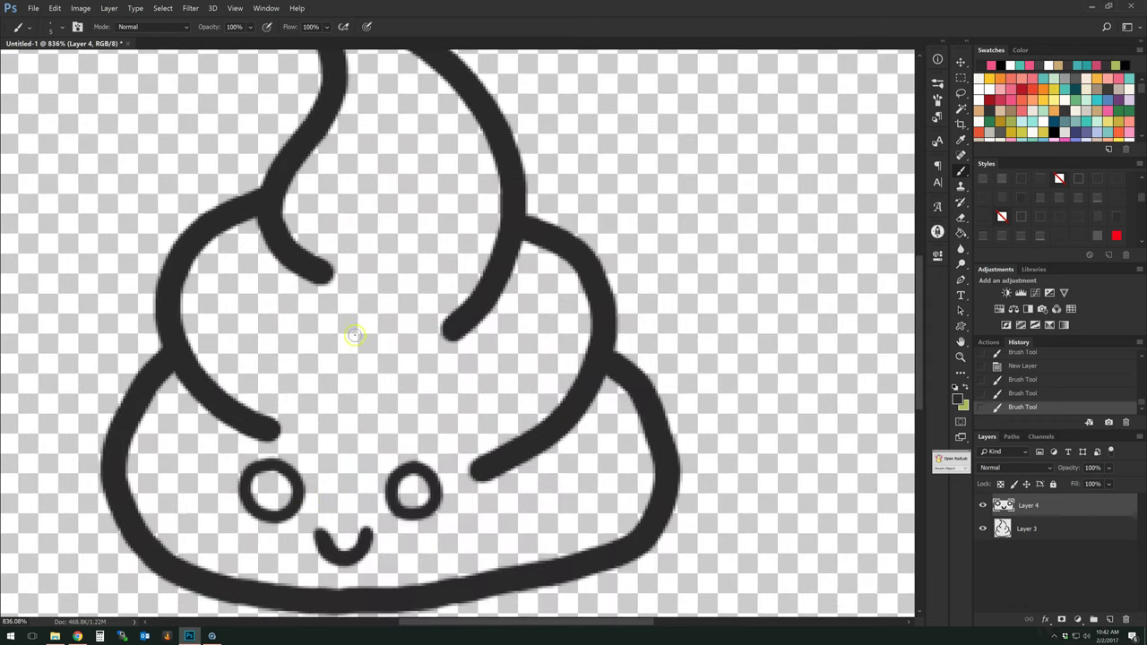
scroll(385, 260, down, 3)
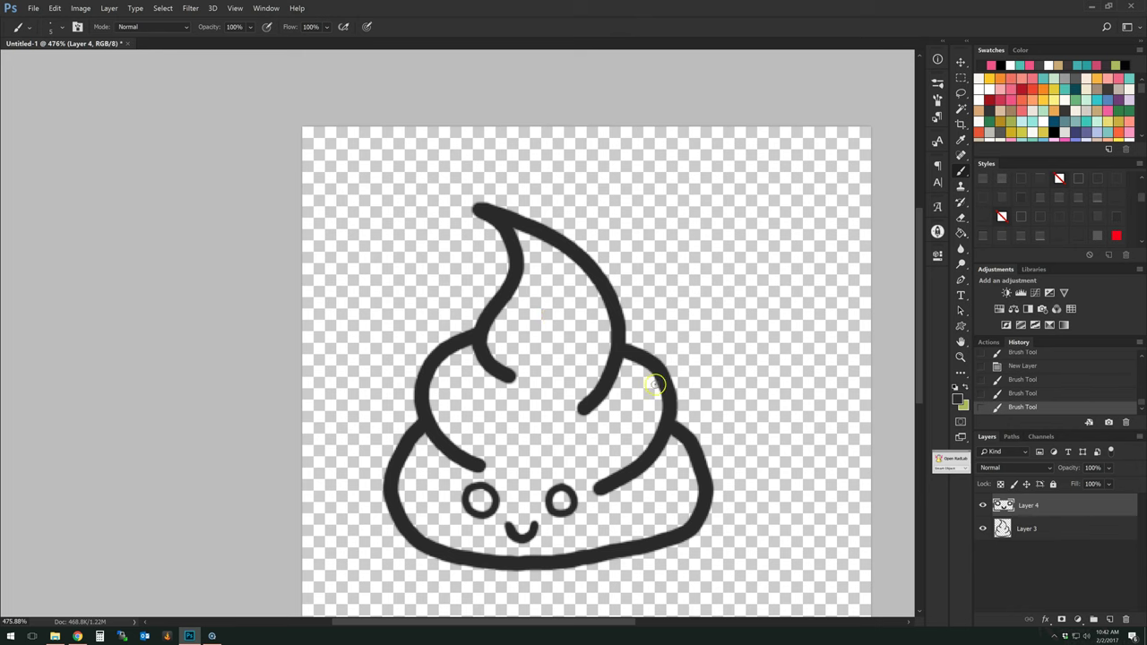
scroll(614, 328, up, 3)
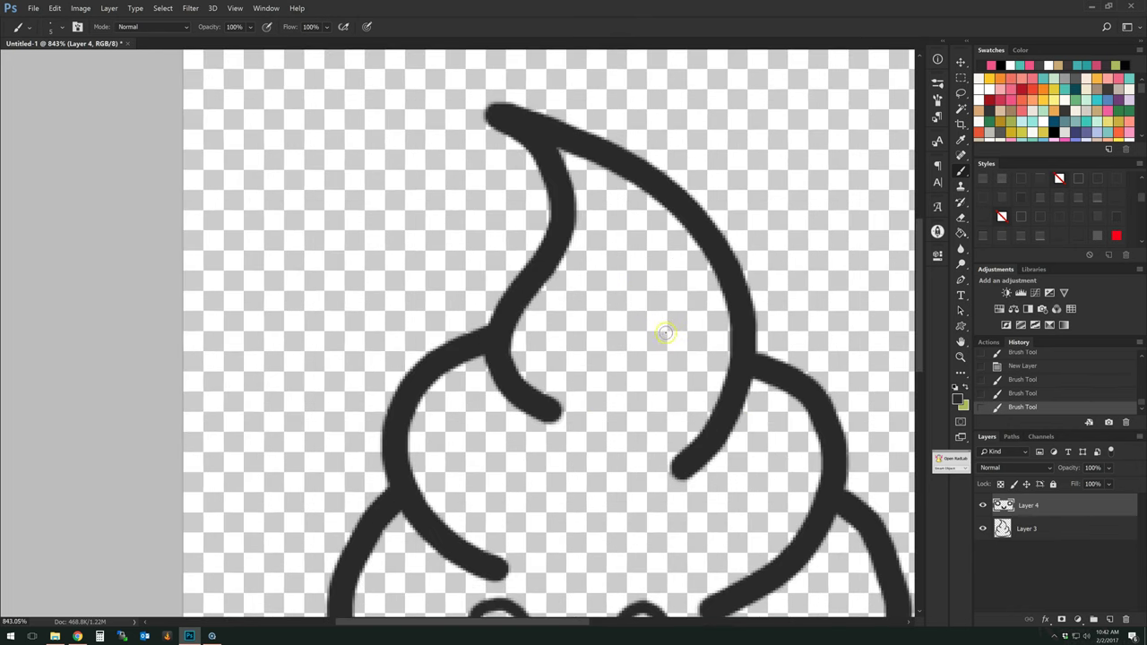
mouse_move(669, 342)
mouse_down()
mouse_move(639, 257)
mouse_move(670, 343)
mouse_move(651, 276)
mouse_move(666, 332)
mouse_move(617, 282)
mouse_move(587, 285)
mouse_move(574, 308)
mouse_move(594, 356)
mouse_move(643, 352)
mouse_move(680, 289)
mouse_move(664, 285)
mouse_move(694, 263)
mouse_move(720, 264)
mouse_move(729, 319)
mouse_move(699, 336)
mouse_move(660, 313)
mouse_up()
scroll(543, 343, down, 5)
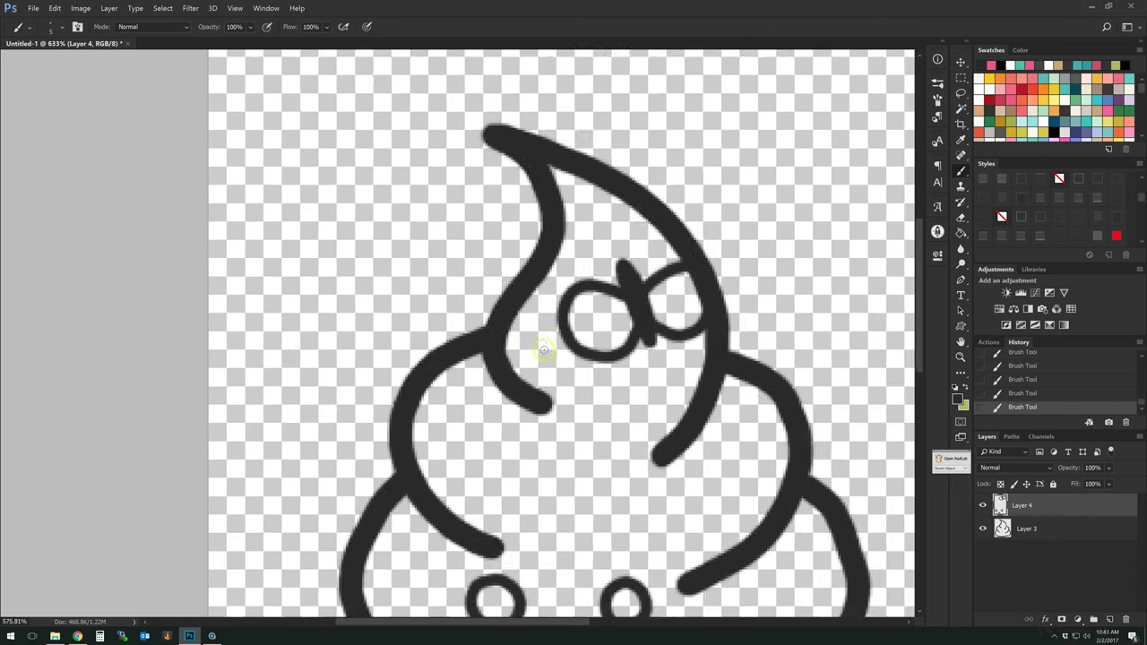
scroll(543, 350, down, 3)
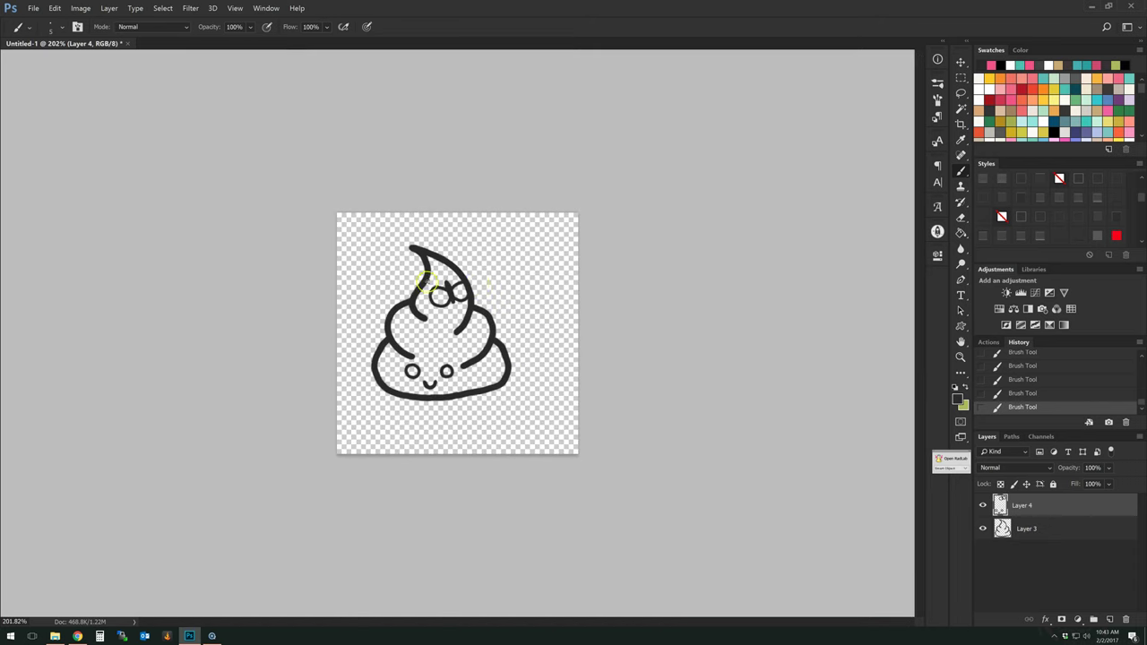
Step: Select the bow with a rectangular marquee, move it slightly left and down inside the swirl, and deselect it
click(961, 78)
scroll(395, 201, up, 4)
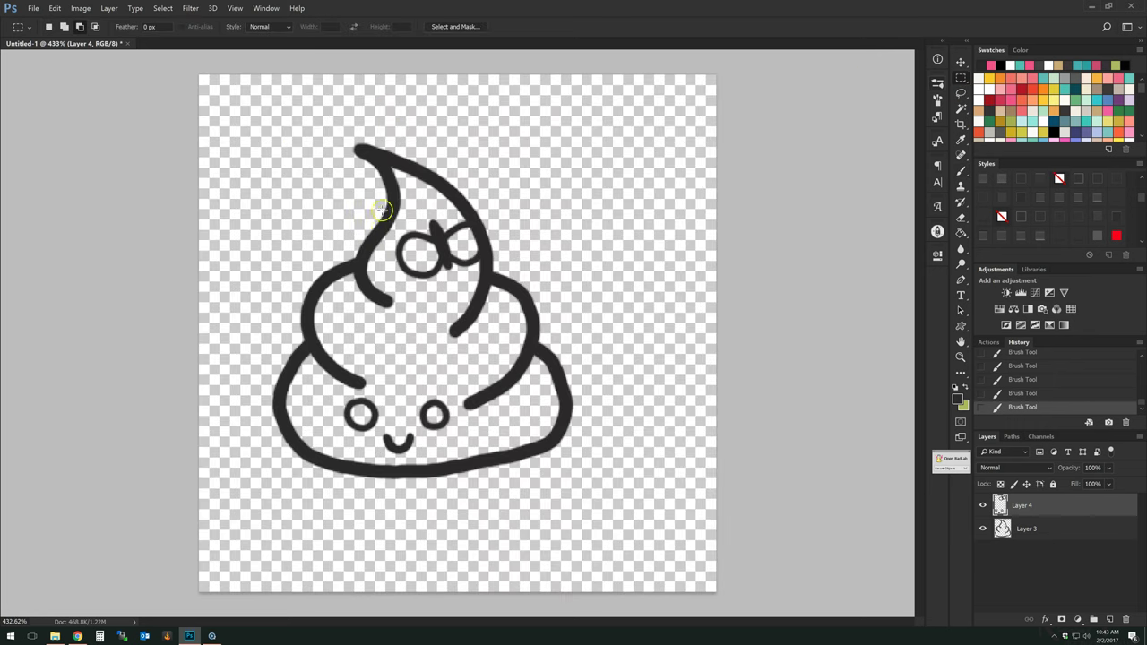
drag(372, 197, 497, 285)
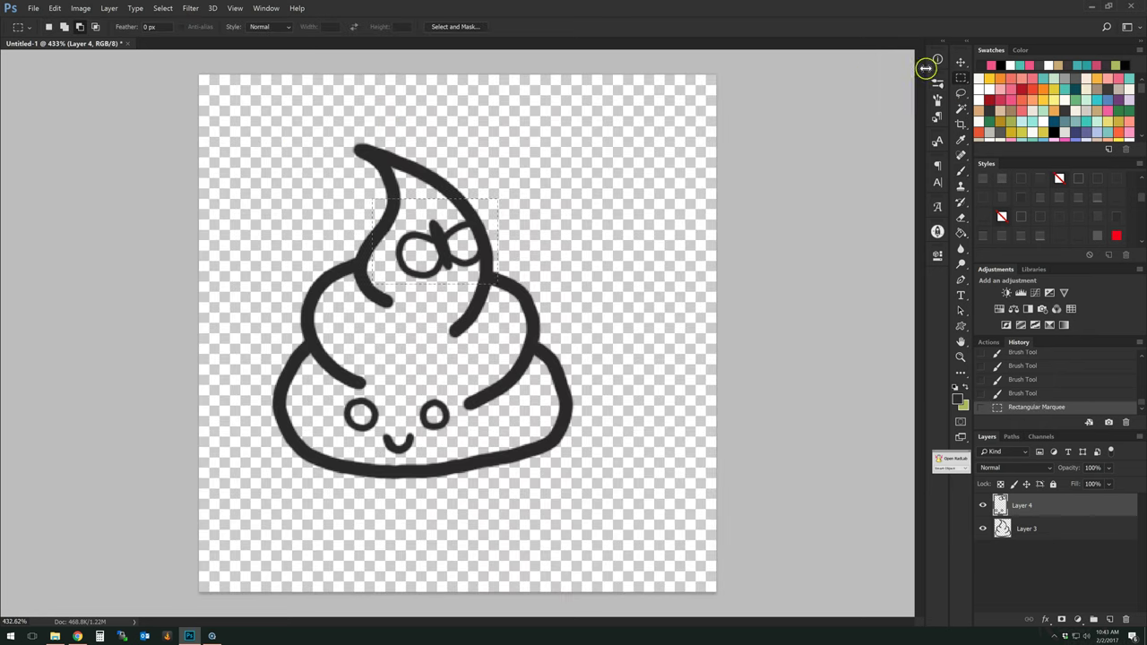
click(960, 62)
mouse_move(443, 250)
mouse_down()
mouse_move(439, 239)
mouse_move(430, 255)
mouse_up()
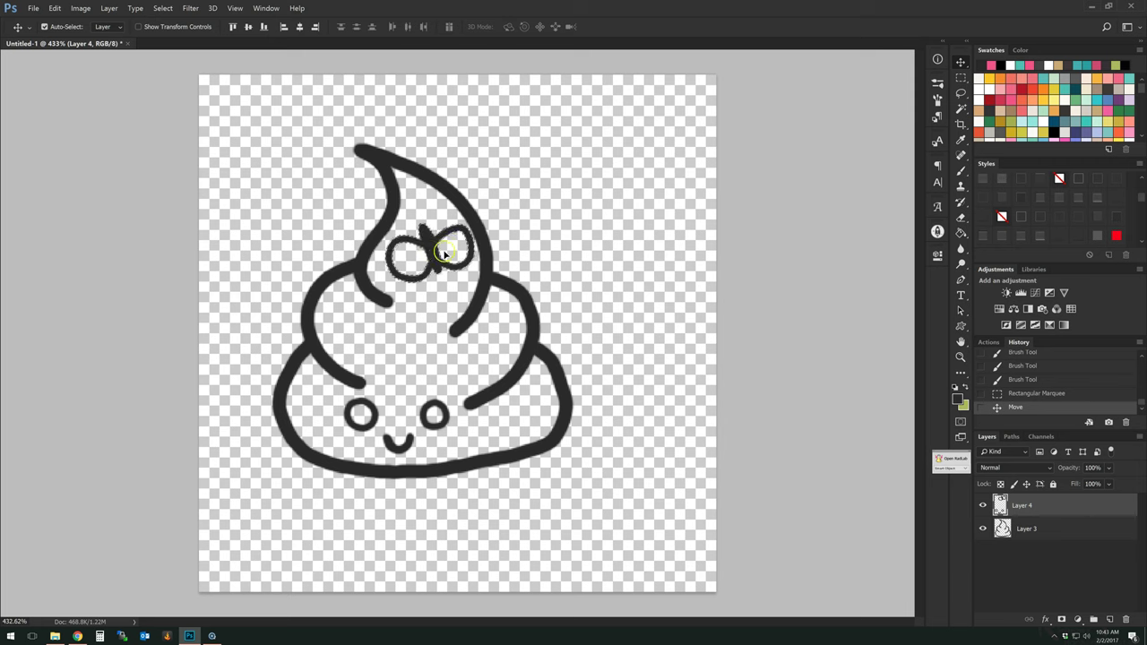
key(ctrl+d)
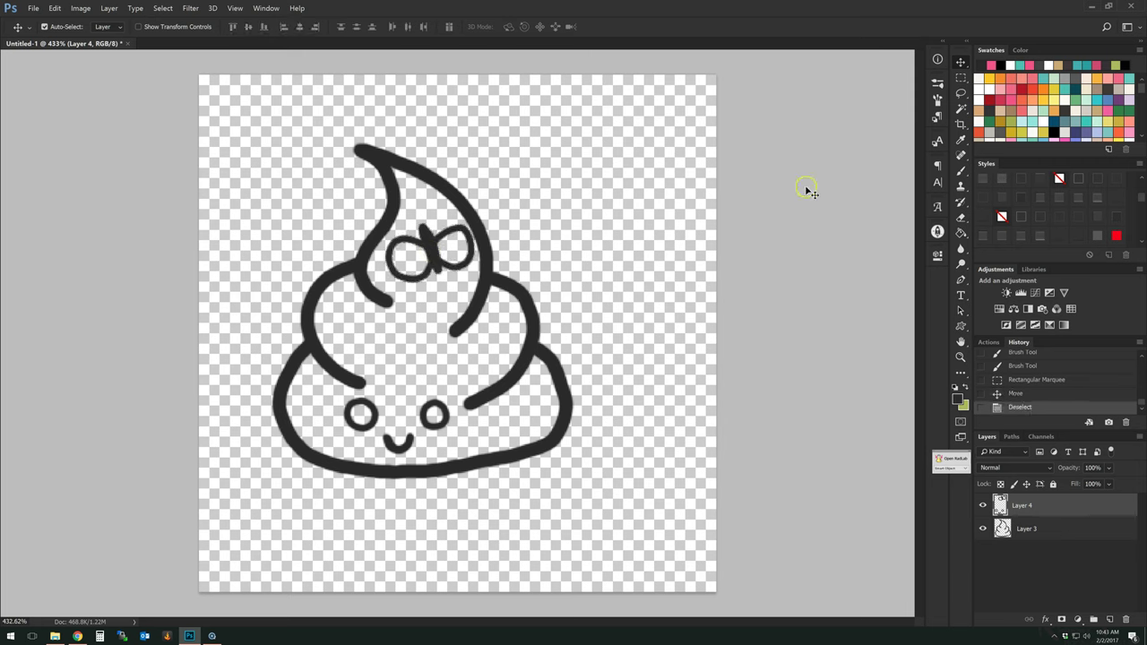
Step: Merge the visible layers and select the body, eye and bow-loop interiors with the Magic Wand
right_click(1040, 529)
click(1066, 408)
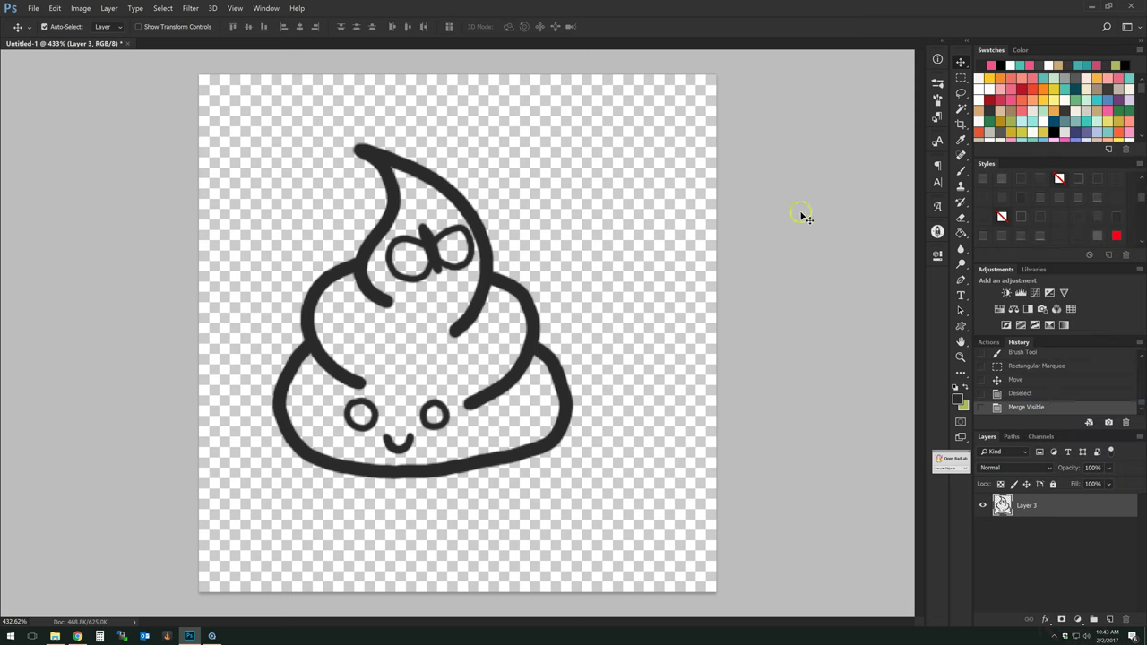
click(960, 109)
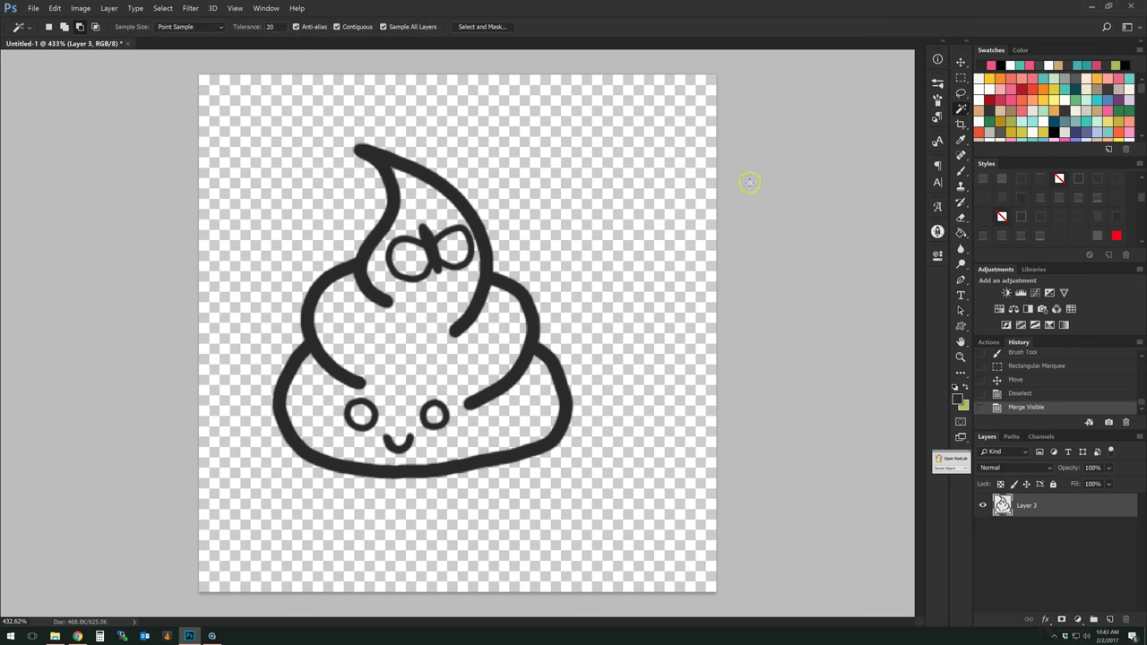
click(433, 327)
shift+click(434, 414)
shift+click(361, 414)
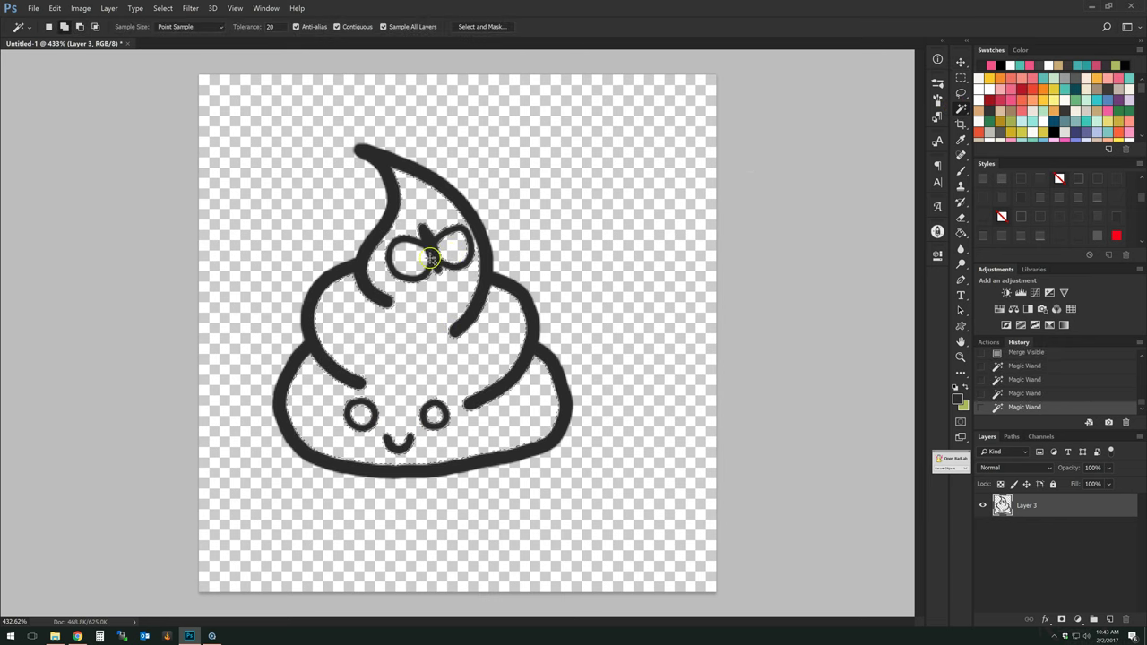
Step: Expand the selection by 3 pixels
click(162, 8)
mouse_move(198, 123)
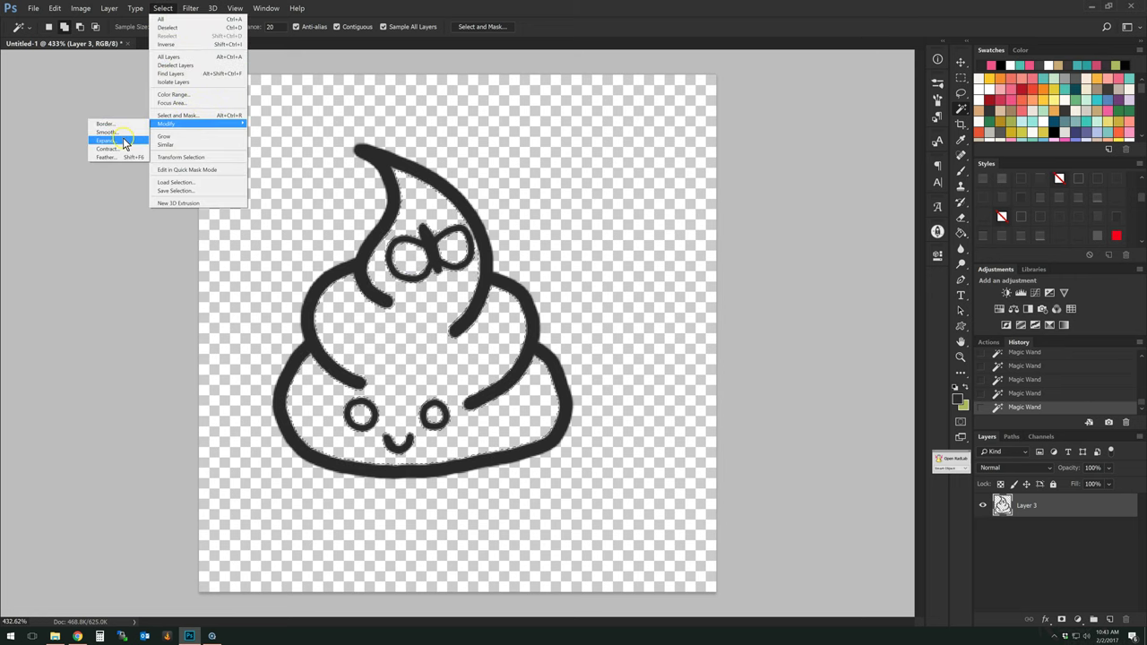
click(122, 140)
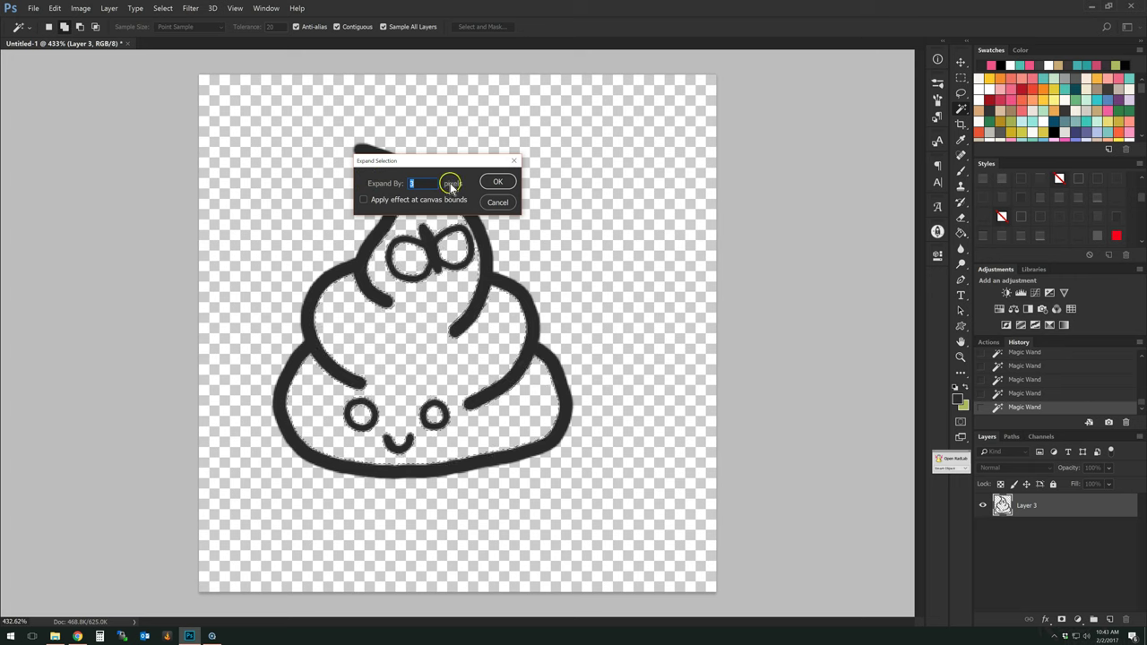
click(490, 183)
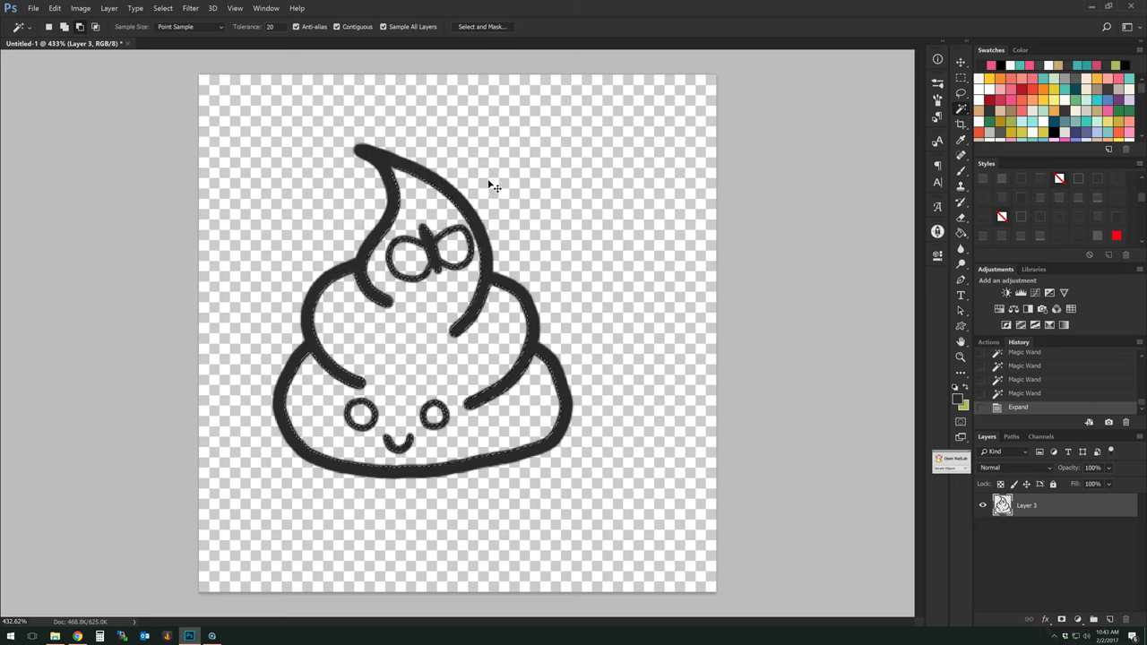
Step: Fill the selected areas with pink on a new layer below the outline, and clear the selection
scroll(399, 296, up, 4)
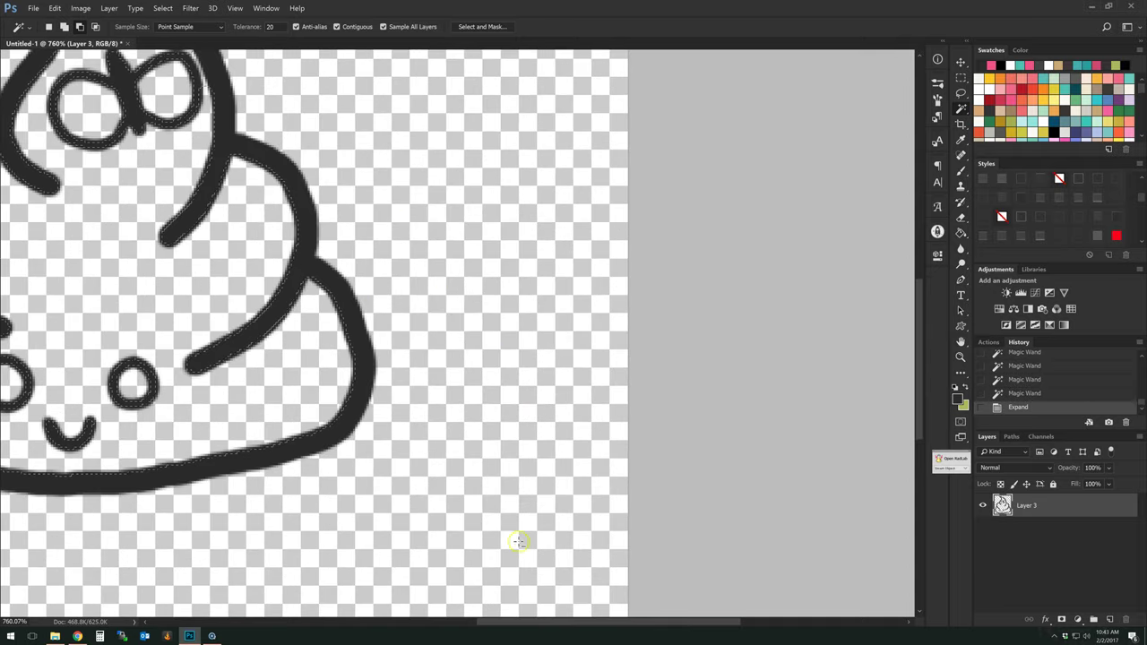
drag(625, 621, 558, 621)
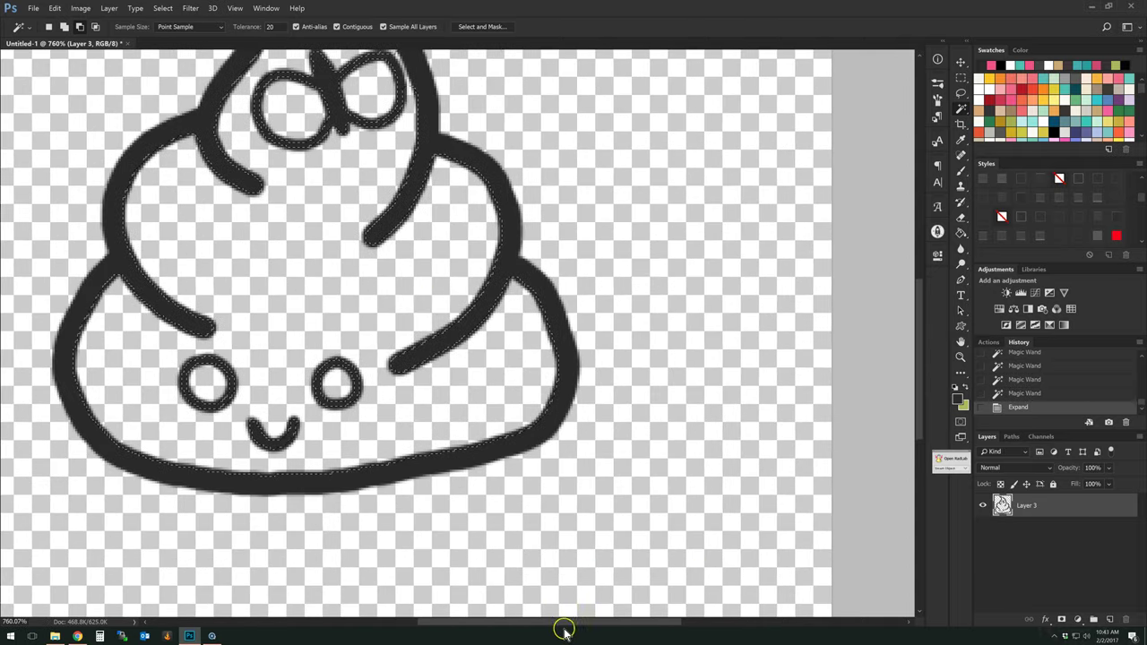
drag(923, 320, 922, 279)
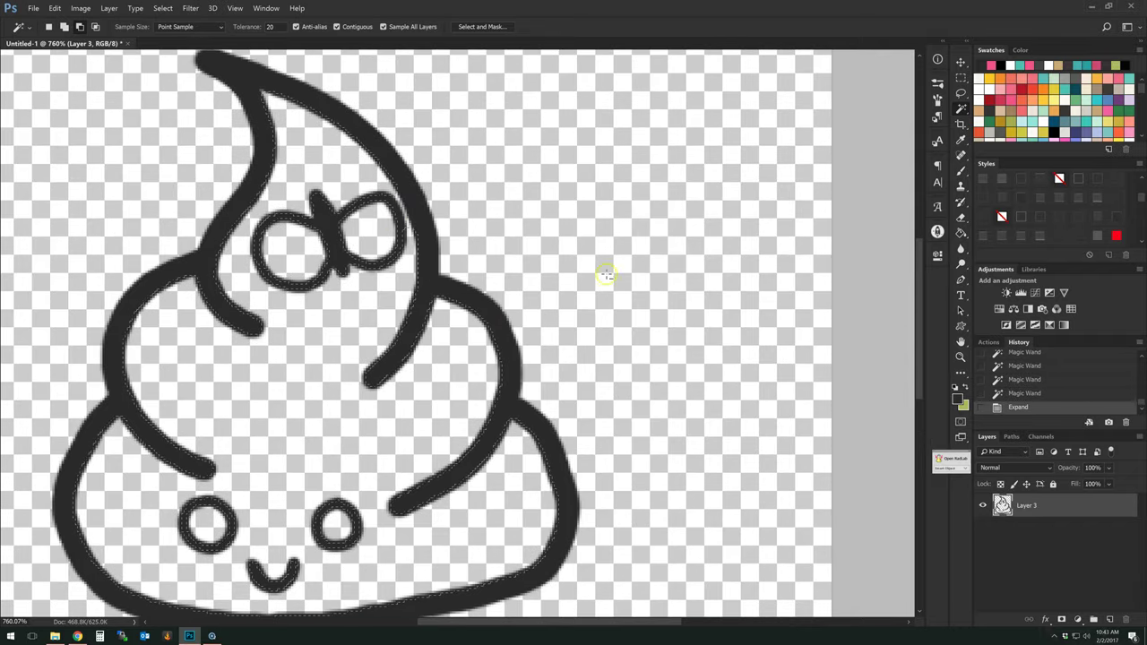
click(1109, 619)
drag(1058, 507, 1049, 536)
click(1011, 100)
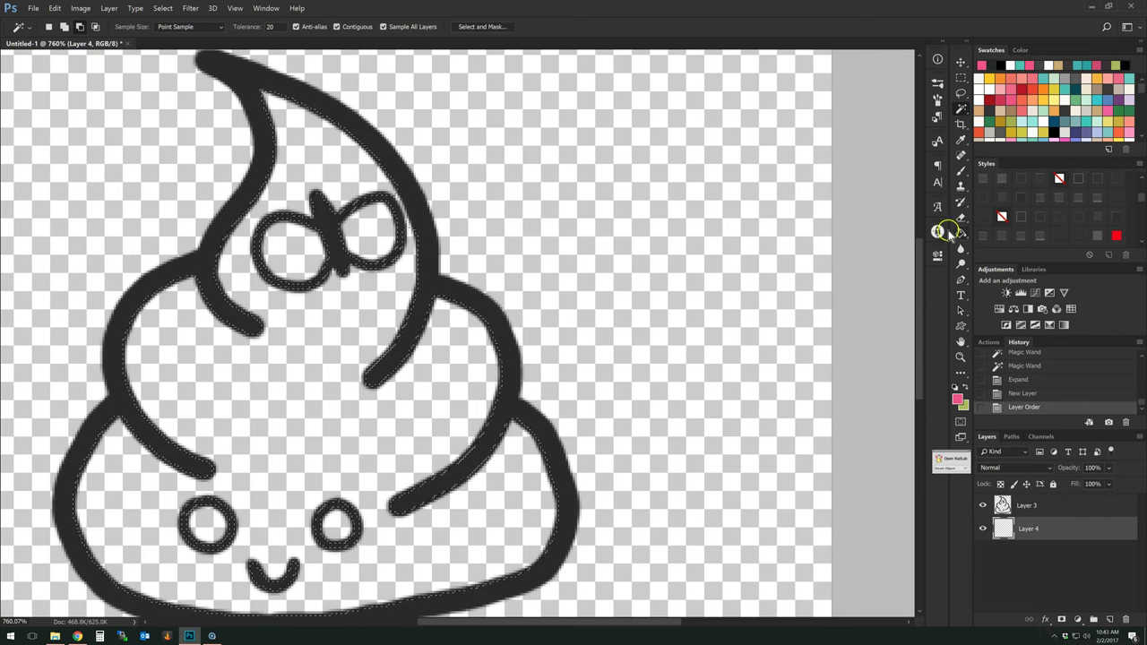
click(960, 232)
click(210, 353)
key(ctrl+d)
Step: Paint over the unfilled gaps beside the bow and inside the curled tip with the pink brush
click(961, 170)
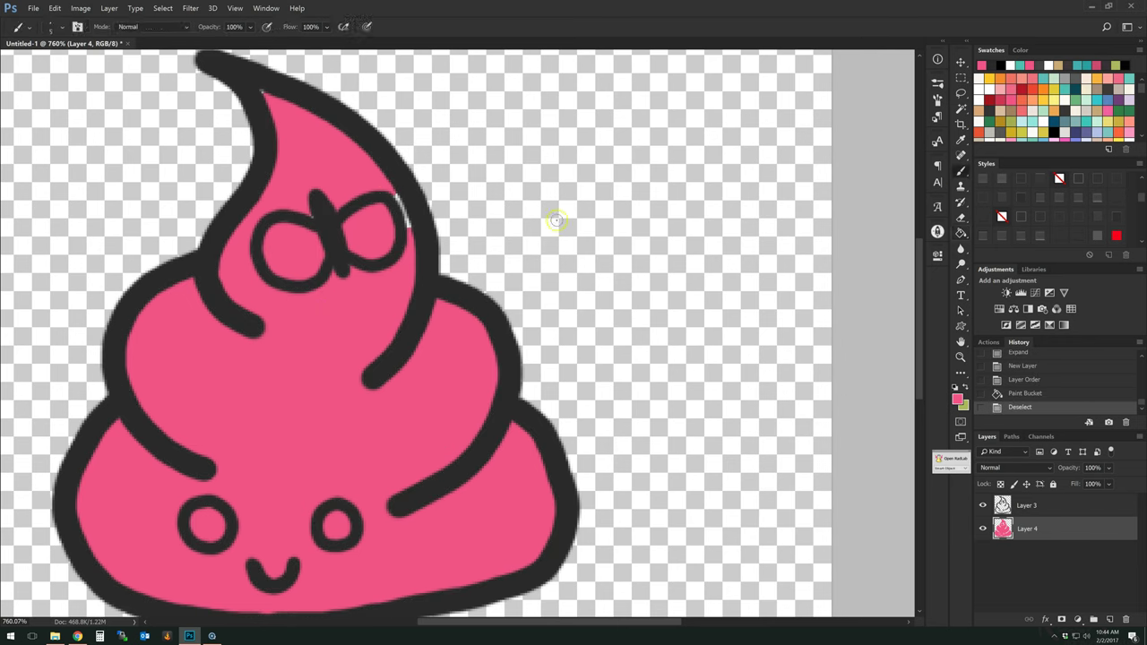
drag(404, 234, 402, 219)
click(262, 97)
scroll(328, 440, down, 4)
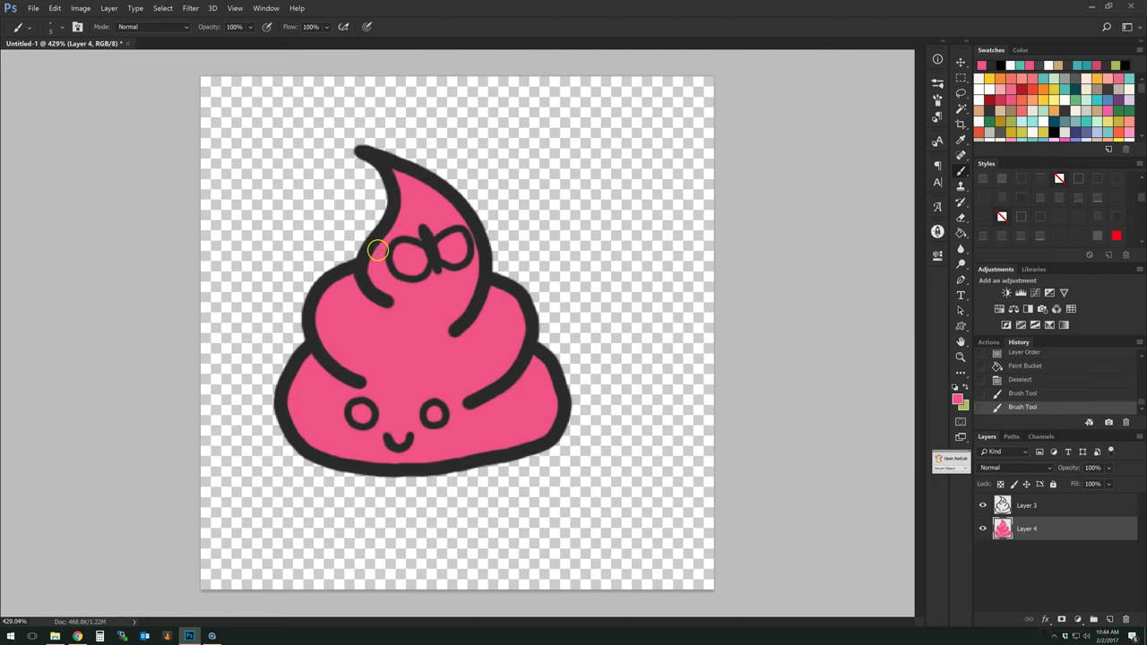
Step: Paint the gaps around the bow's knot pink, and hide the outline layer
scroll(378, 251, up, 3)
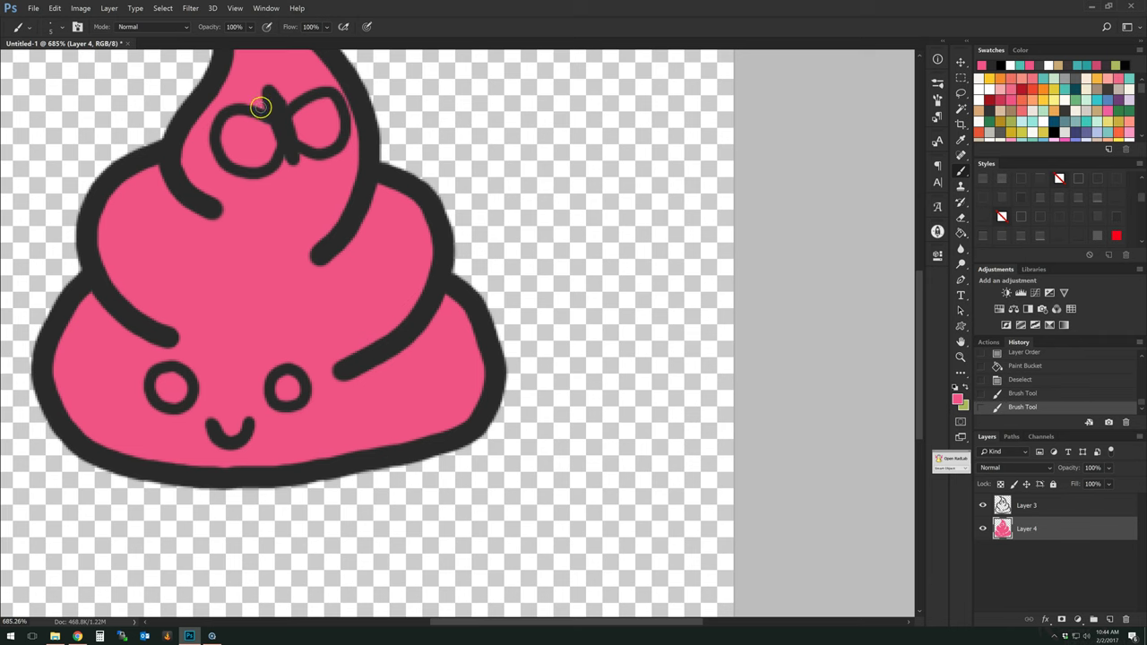
drag(273, 88, 285, 167)
scroll(258, 247, down, 4)
scroll(245, 95, up, 3)
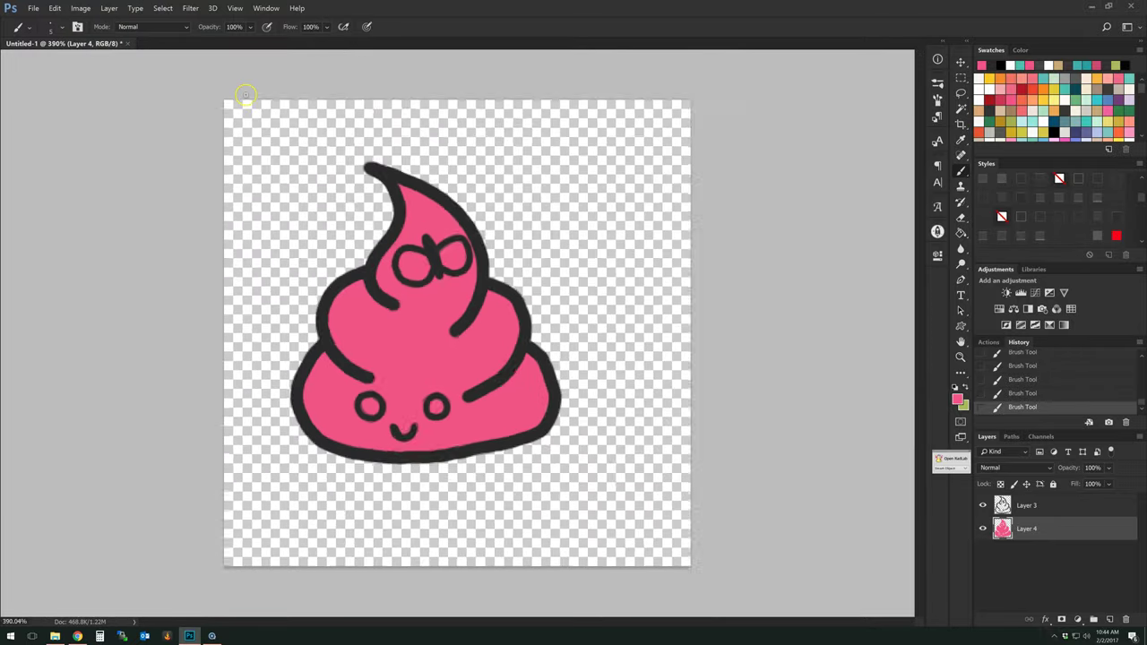
click(982, 506)
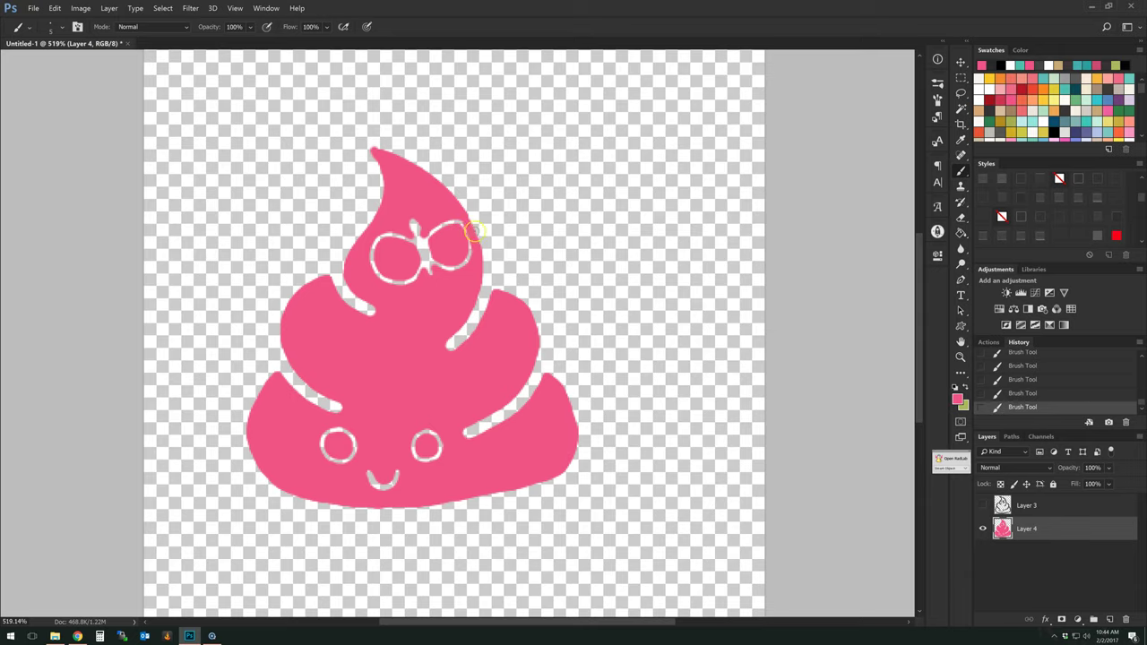
Step: Select the Paint Bucket tool and pick the light blue swatch as the foreground color
scroll(526, 181, up, 2)
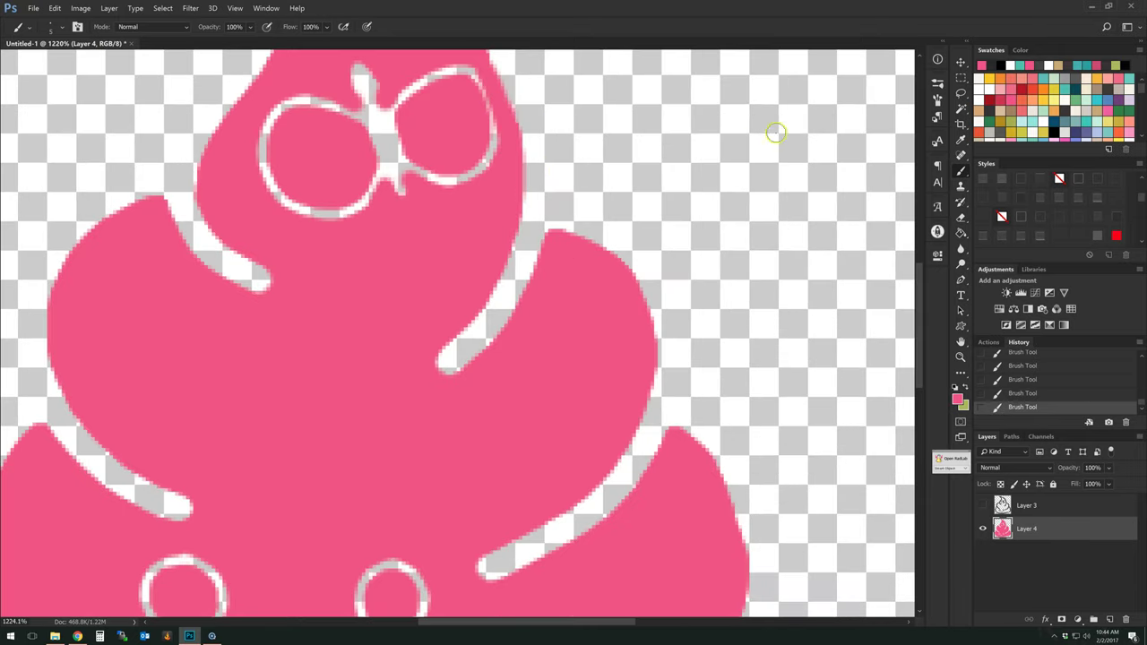
click(961, 233)
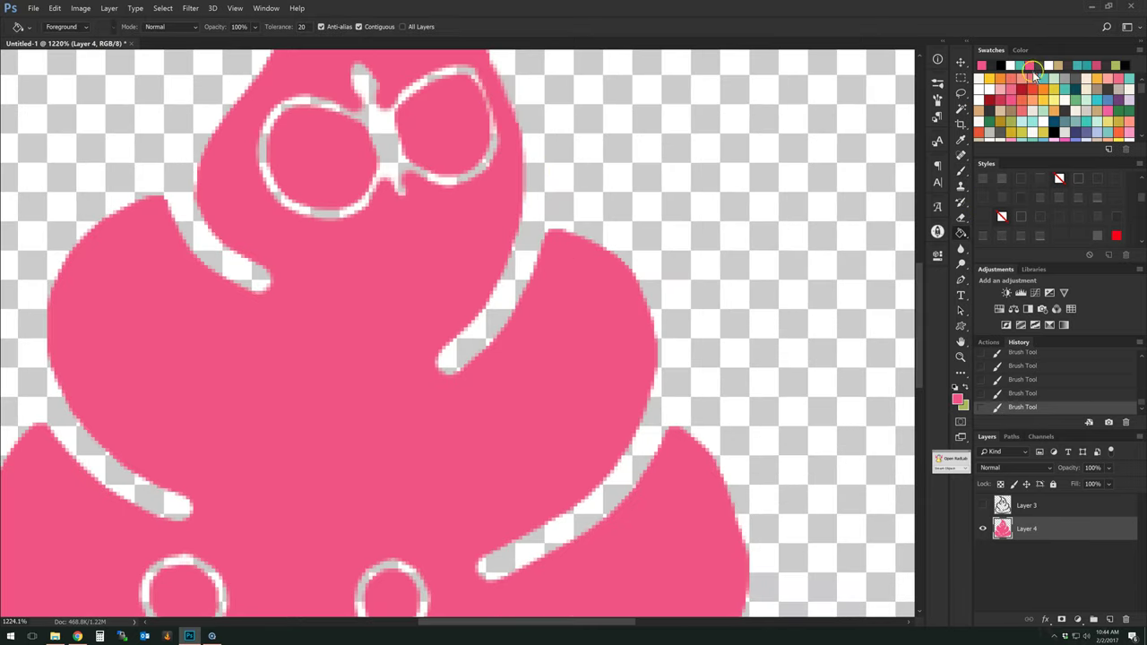
click(1027, 118)
Step: Try to fill the bow's loops with light blue directly on the pink layer
click(457, 111)
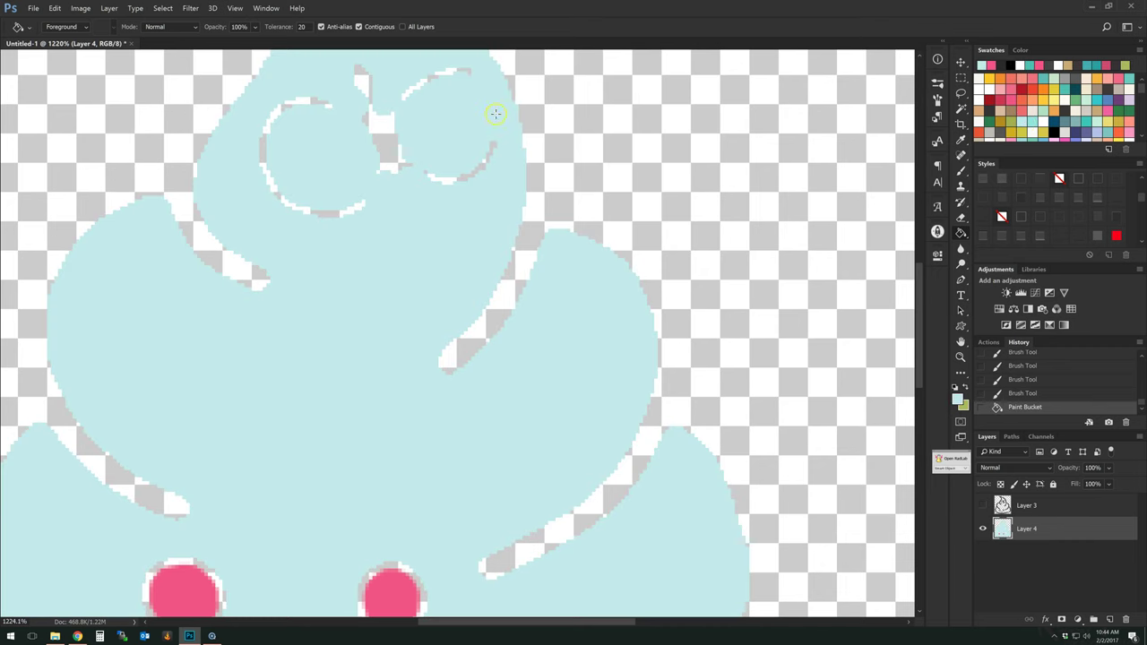
key(ctrl+z)
click(309, 146)
key(ctrl+z)
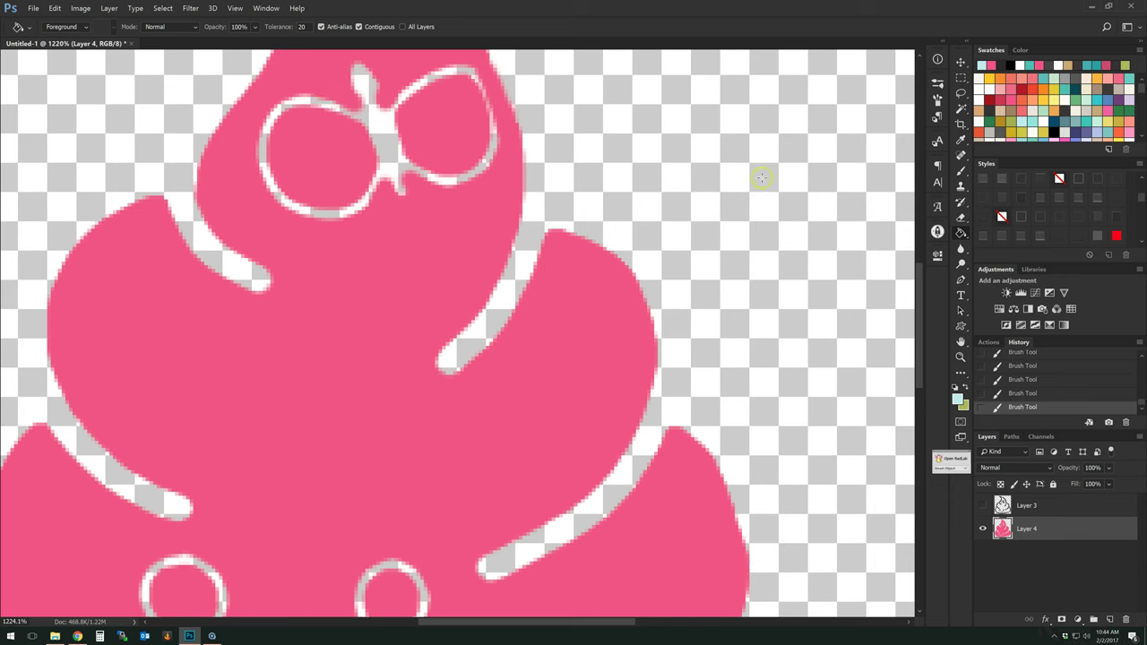
Step: Create a new layer above the pink layer and clip it to the pink layer for brush painting
click(960, 171)
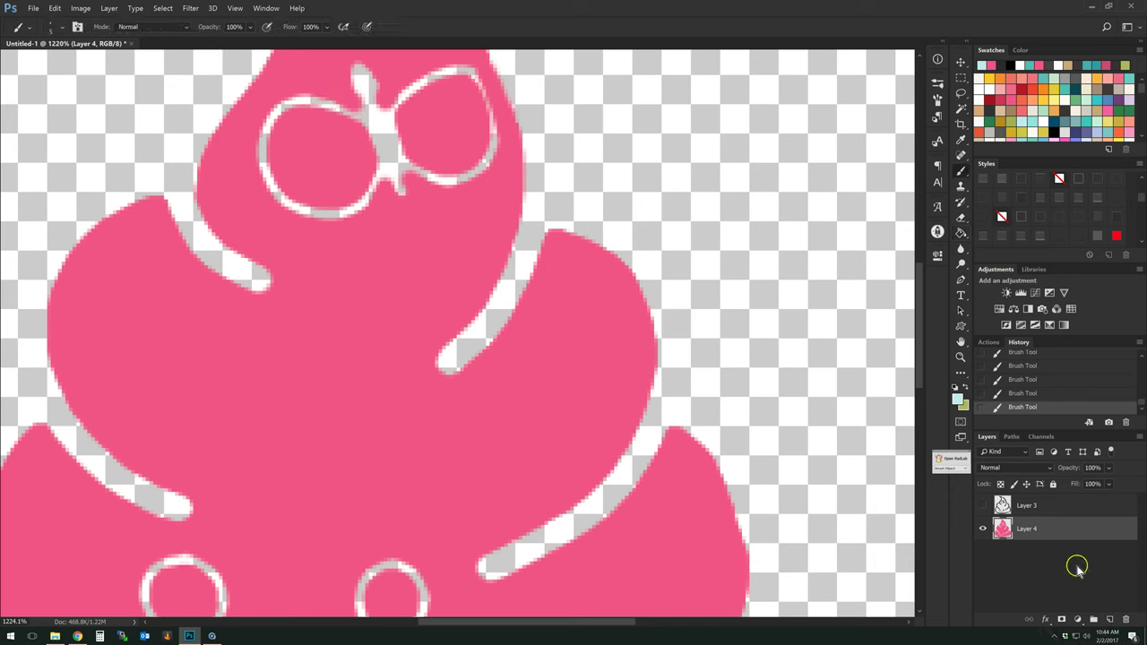
click(1109, 620)
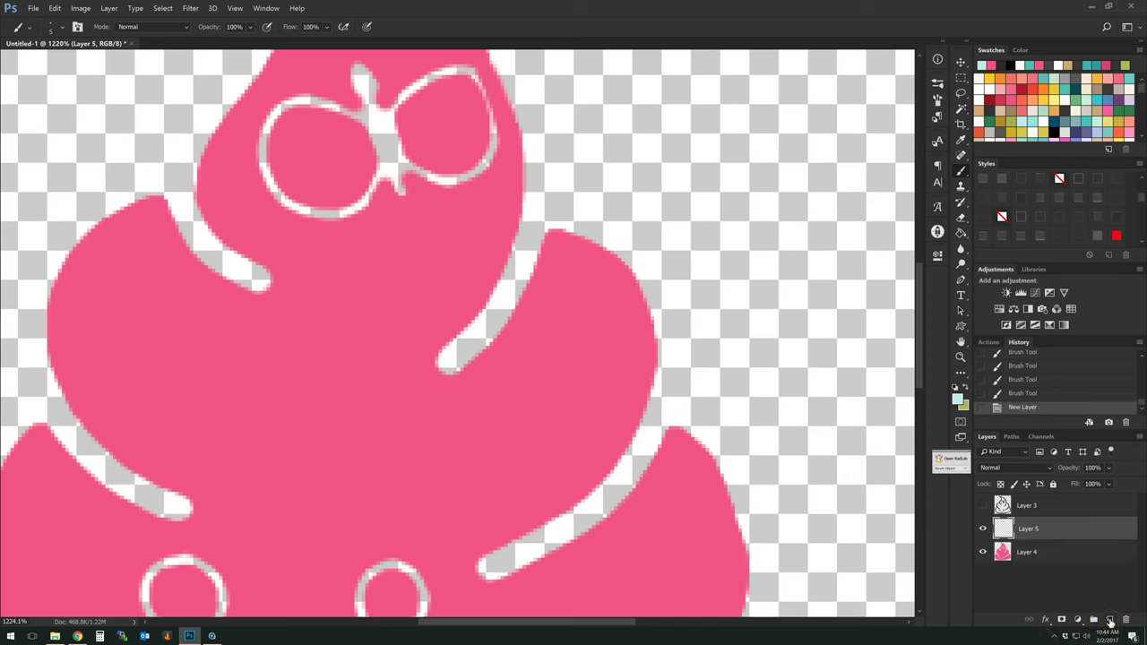
key(ctrl+alt+g)
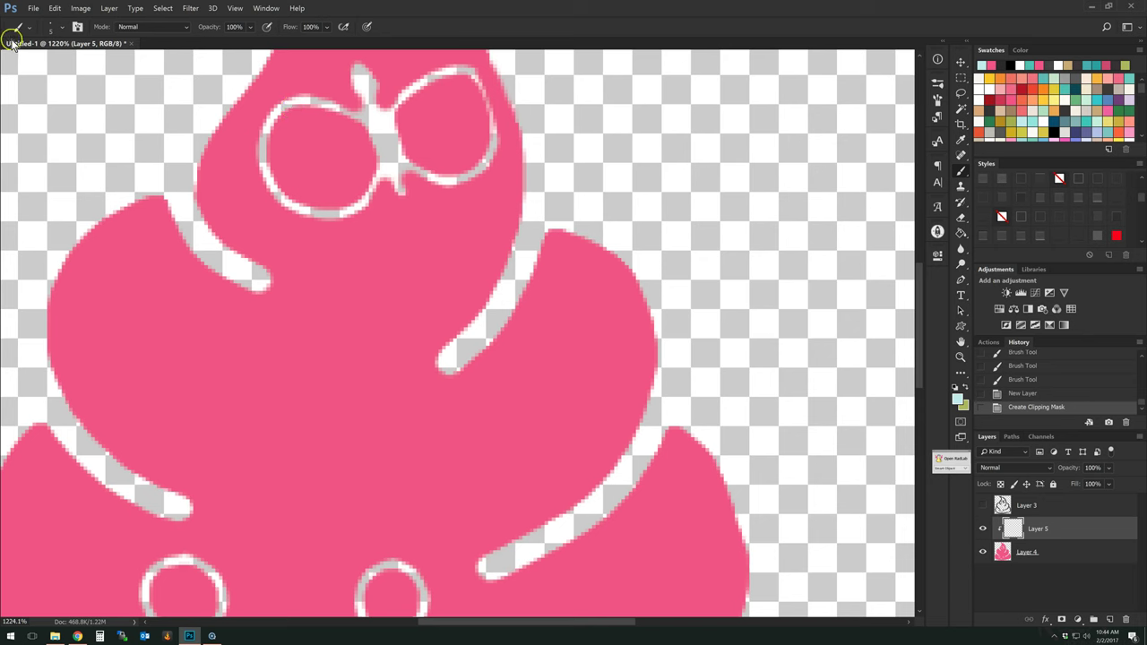
Step: Paint both loops of the bow light blue with a hard 21 px brush on the clipped layer
click(50, 26)
click(78, 65)
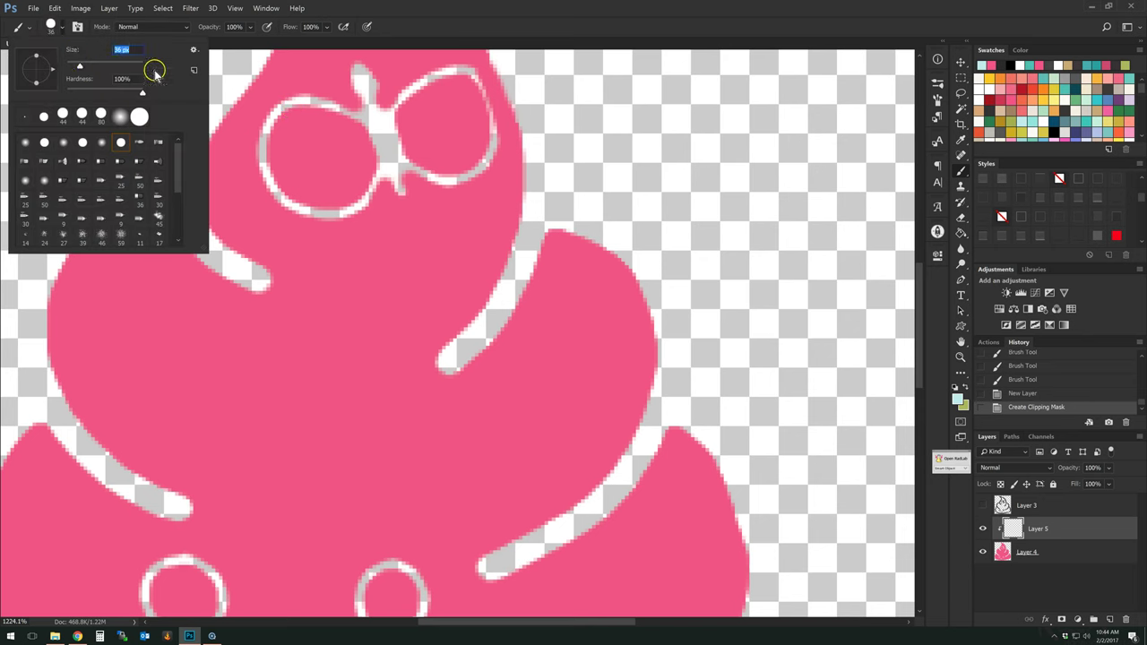
drag(78, 66, 74, 65)
click(338, 149)
mouse_move(338, 150)
mouse_down()
mouse_move(305, 134)
mouse_move(300, 143)
mouse_move(307, 165)
mouse_move(328, 174)
mouse_move(336, 168)
mouse_move(320, 159)
mouse_move(332, 153)
mouse_move(307, 144)
mouse_up()
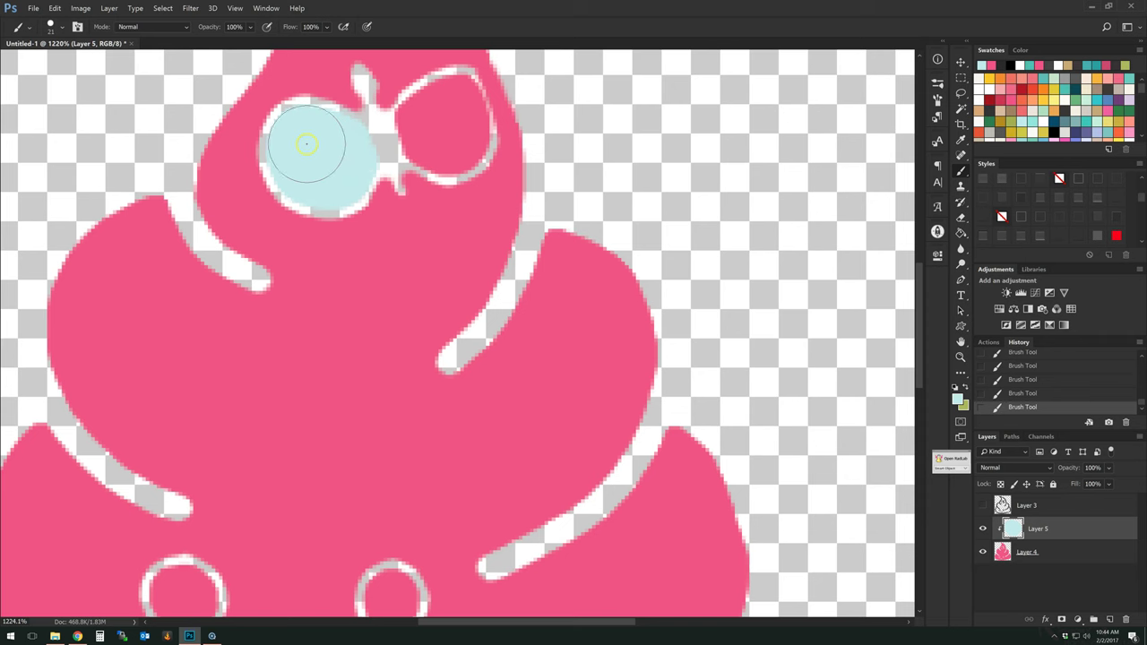
mouse_move(429, 122)
mouse_down()
mouse_move(448, 148)
mouse_move(466, 139)
mouse_move(448, 116)
mouse_up()
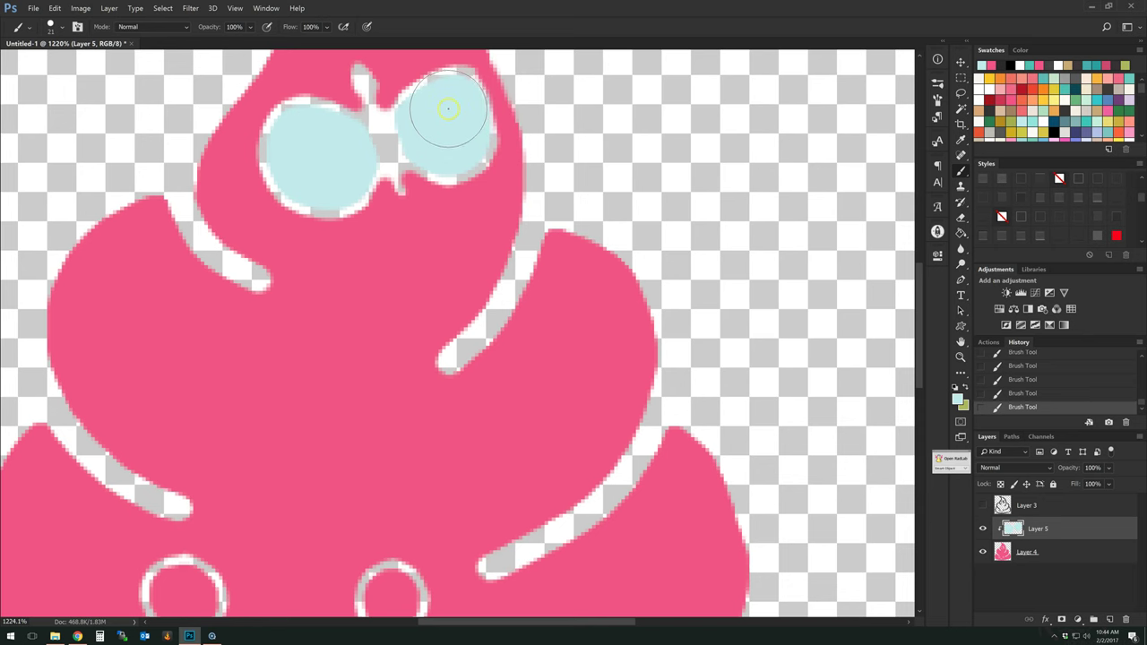
Step: Set the foreground color to white (ffffff)
scroll(363, 325, down, 5)
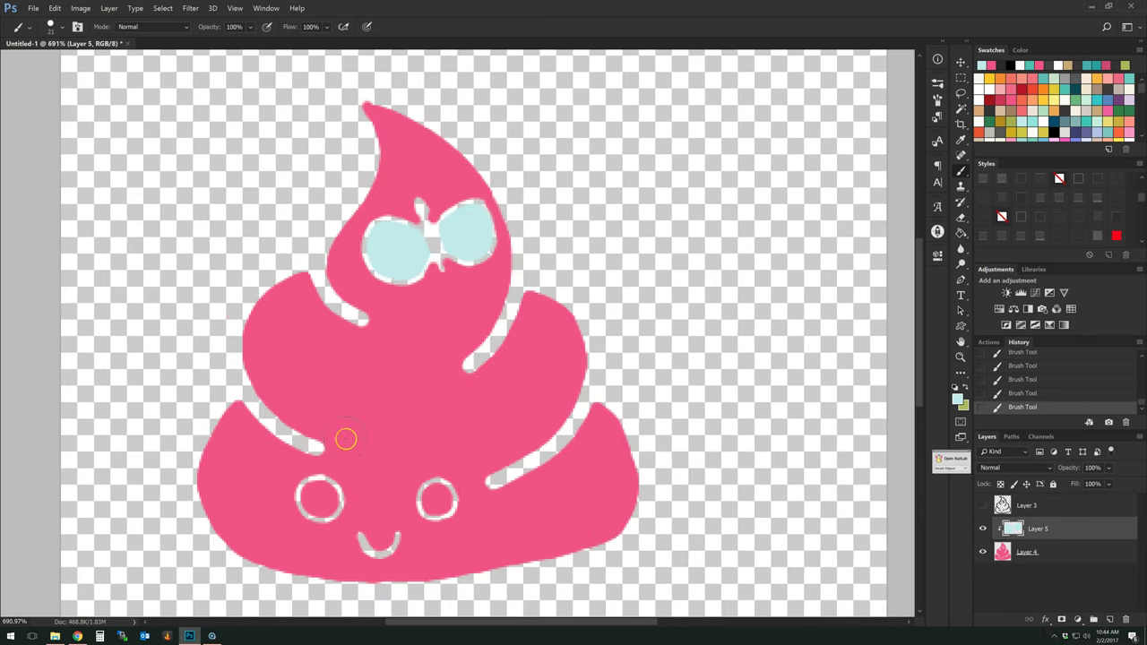
click(956, 399)
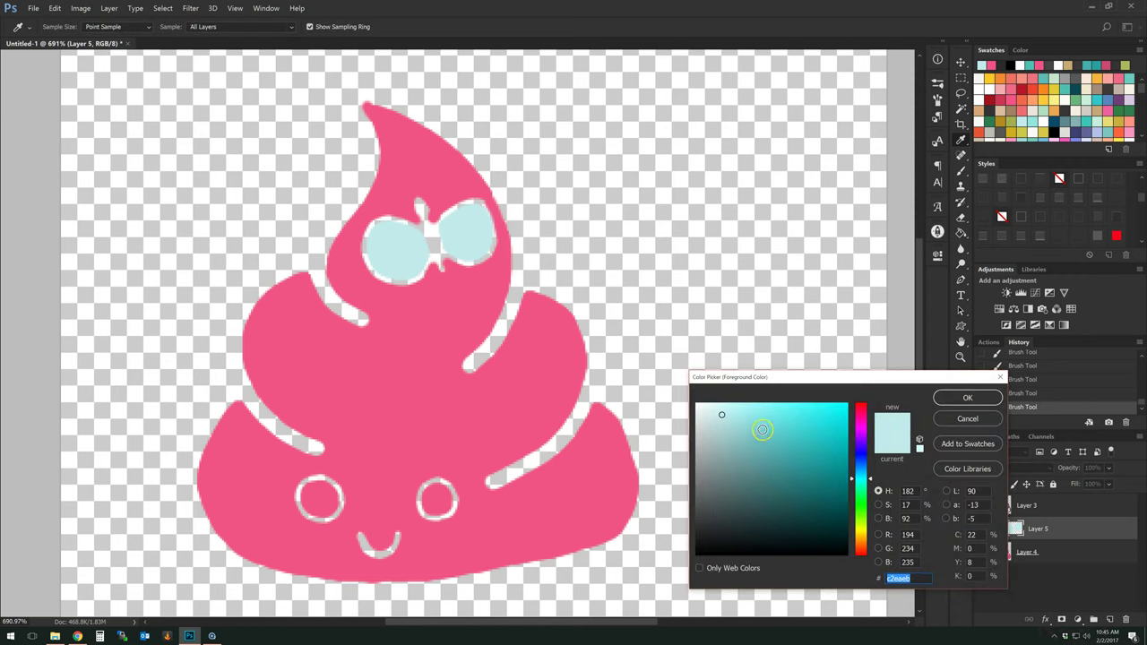
drag(722, 415, 660, 397)
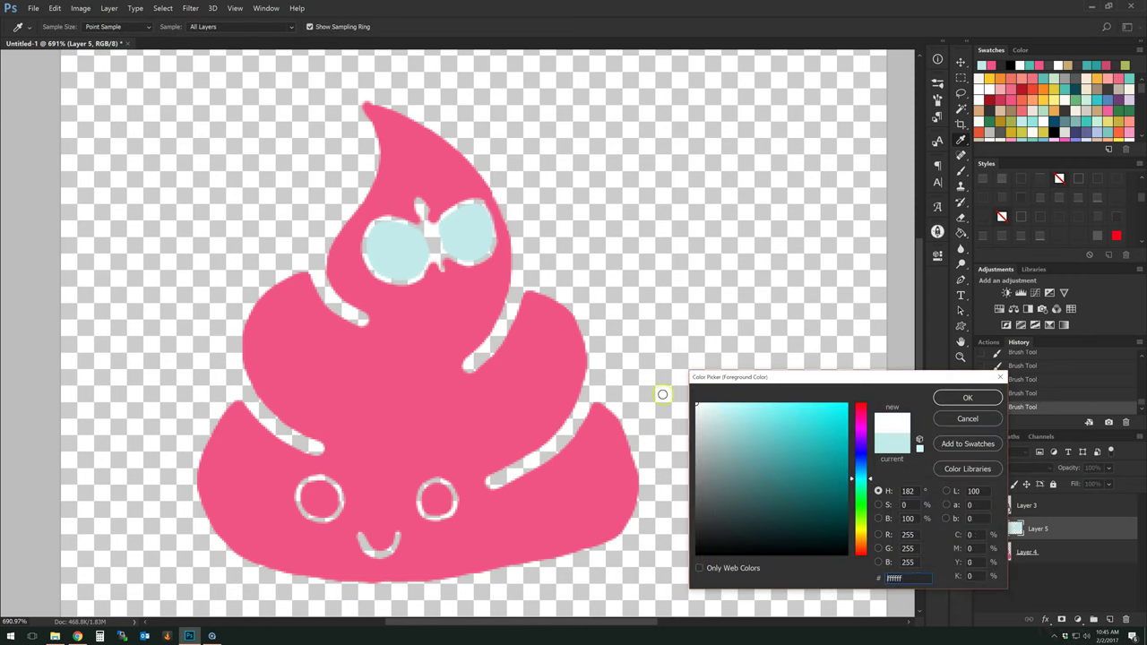
click(968, 398)
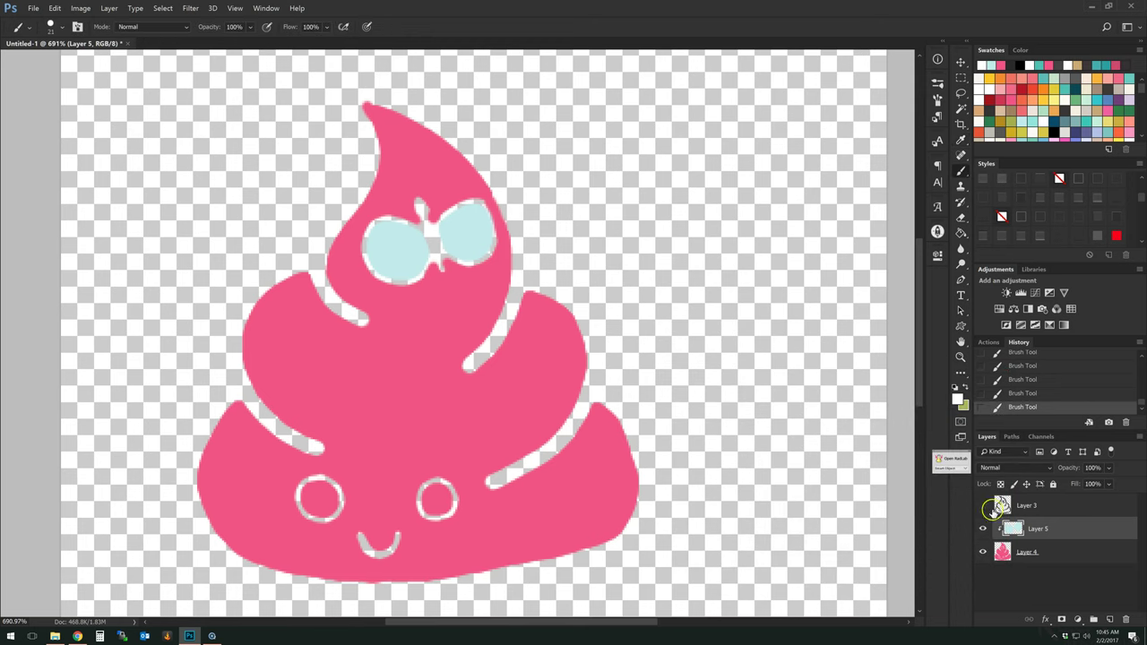
Step: Show the outline layer and paint the inside of both eyes white on the clipped layer
click(982, 506)
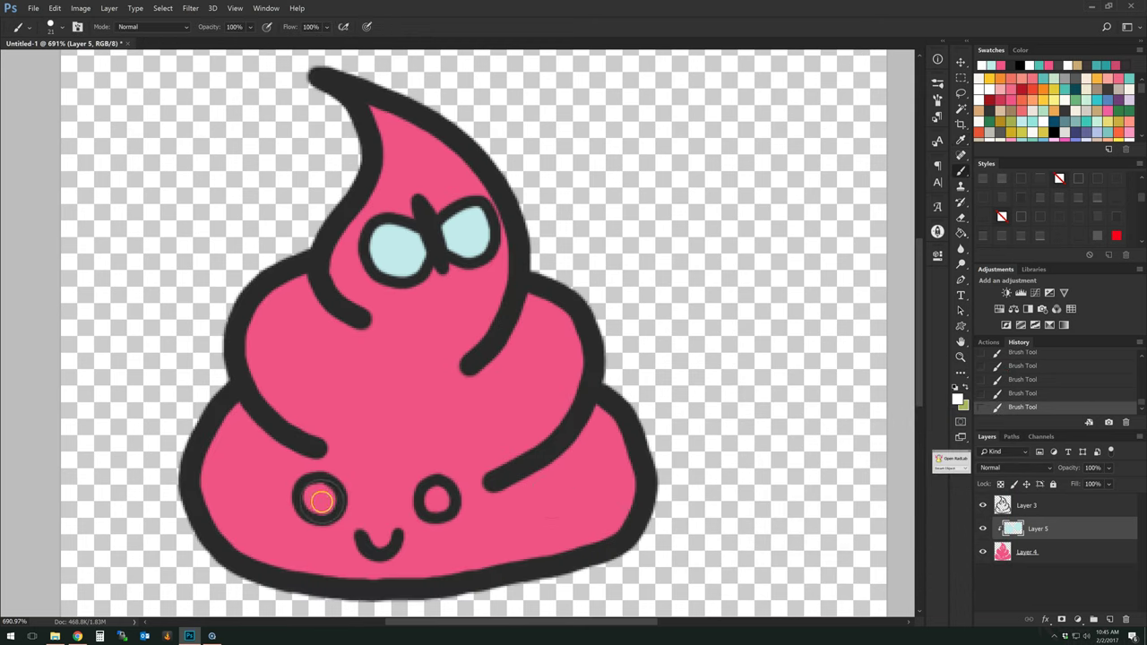
drag(321, 501, 319, 500)
drag(436, 495, 437, 498)
Step: Make the outline layer active and sample its dark line color as the foreground color
click(1035, 508)
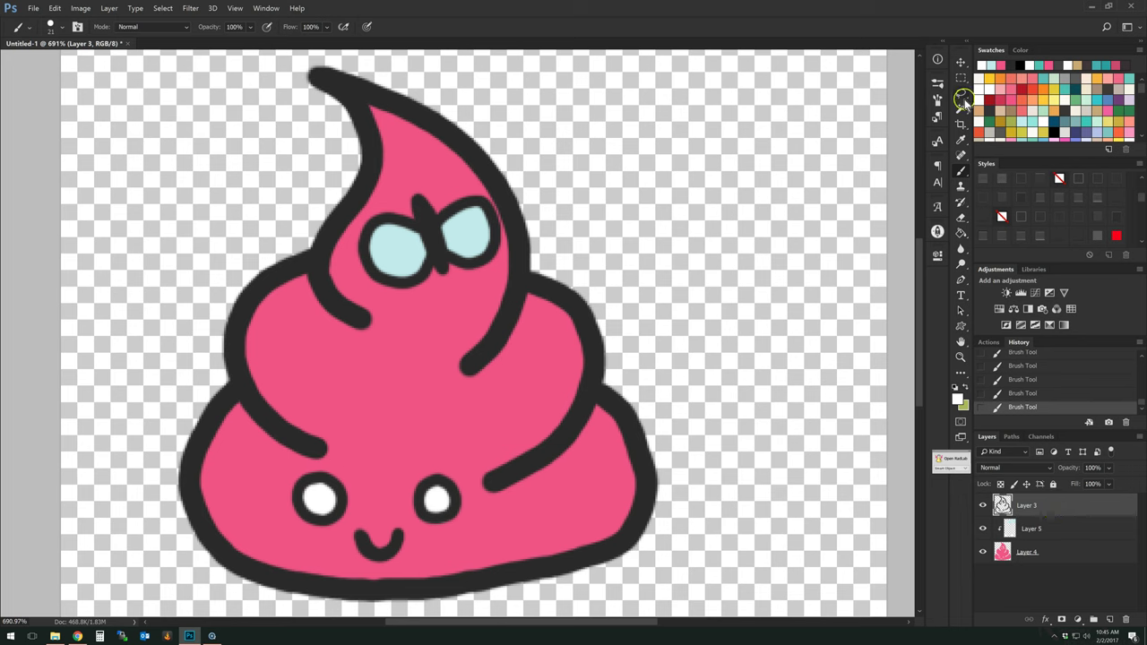
click(54, 27)
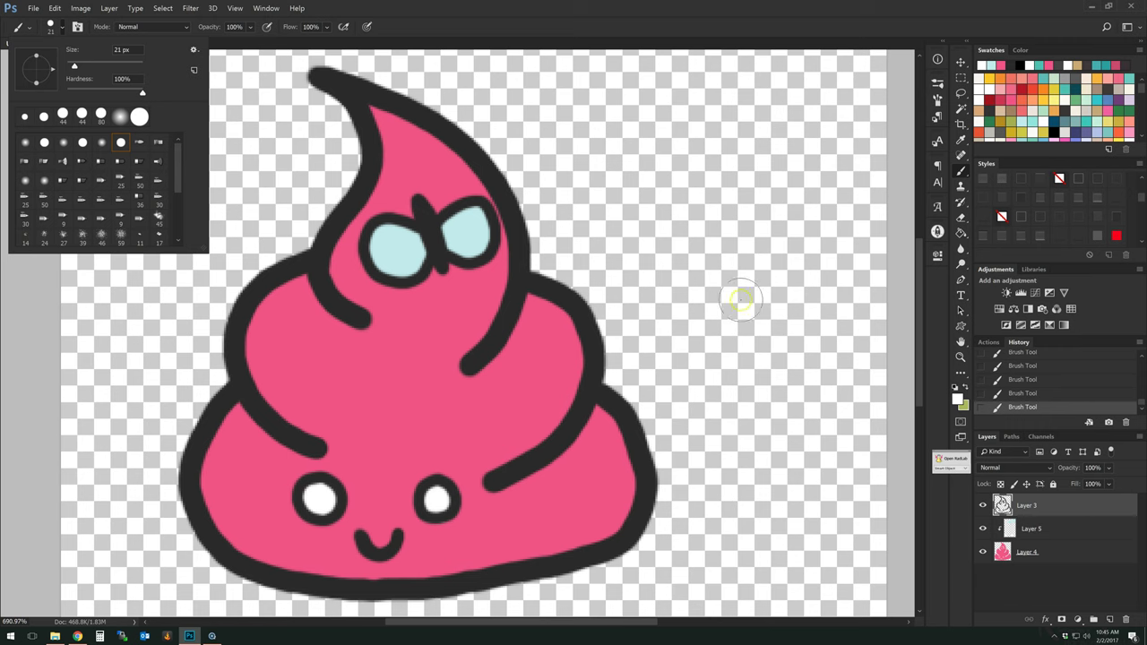
click(953, 396)
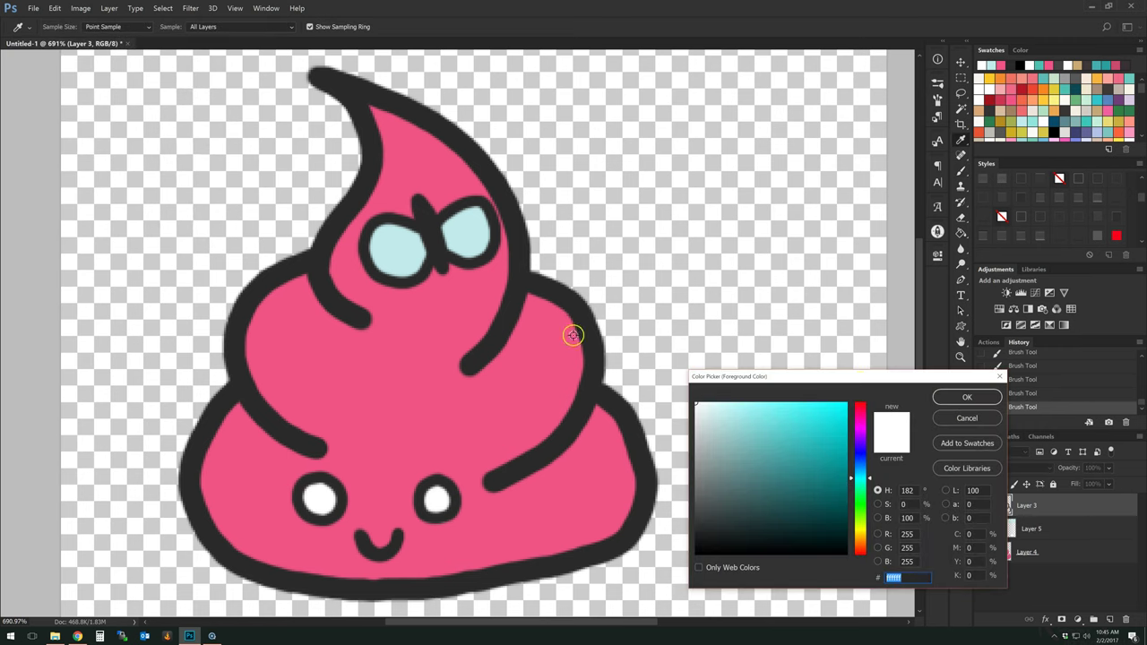
click(572, 335)
click(967, 397)
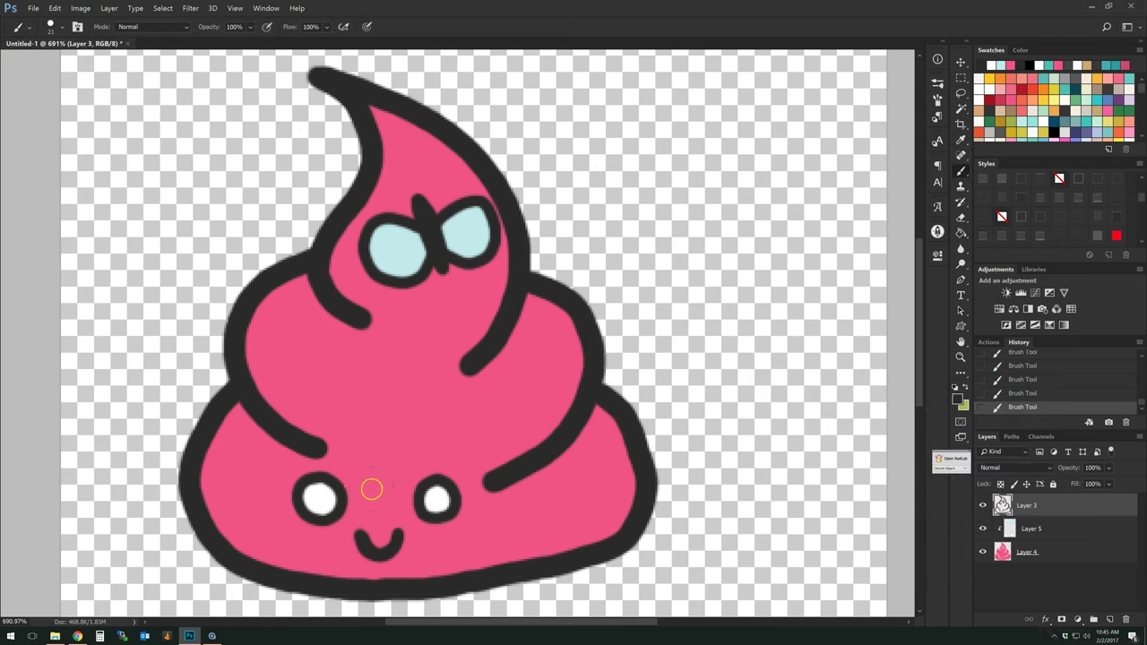
Step: Set the brush size to 10 px and dab a dark pupil in the character's larger eye
click(62, 27)
click(135, 49)
text(10)
click(62, 28)
click(320, 499)
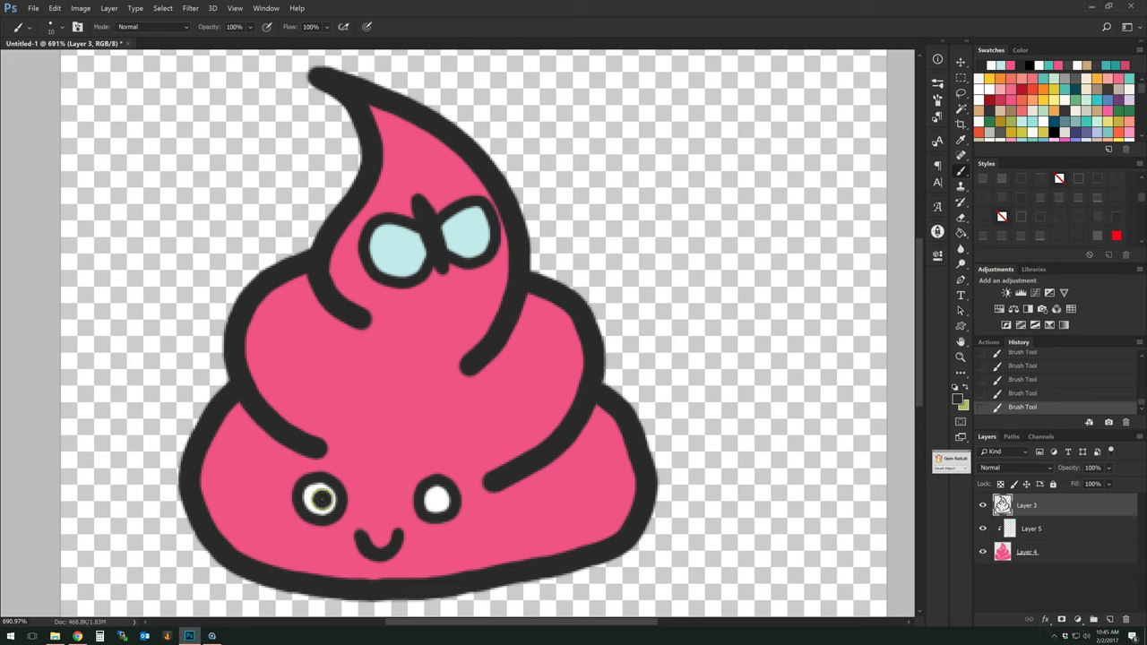
Step: Dab a pupil in the smaller eye, undo it, and repaint it with a 7 px brush
click(436, 498)
click(1021, 394)
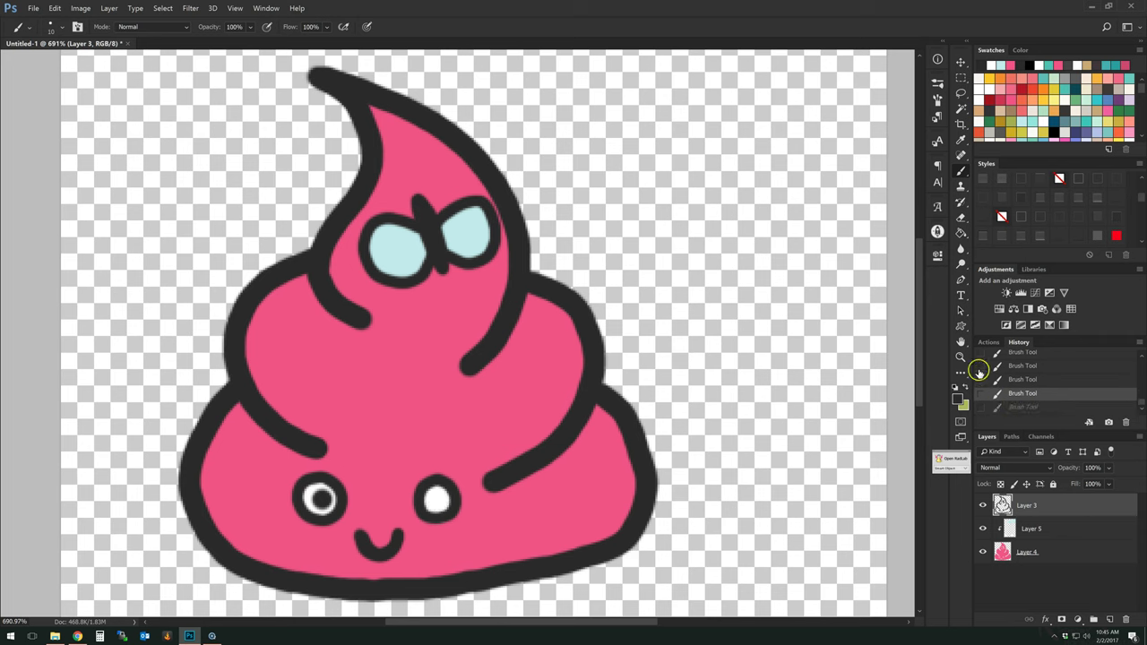
click(58, 26)
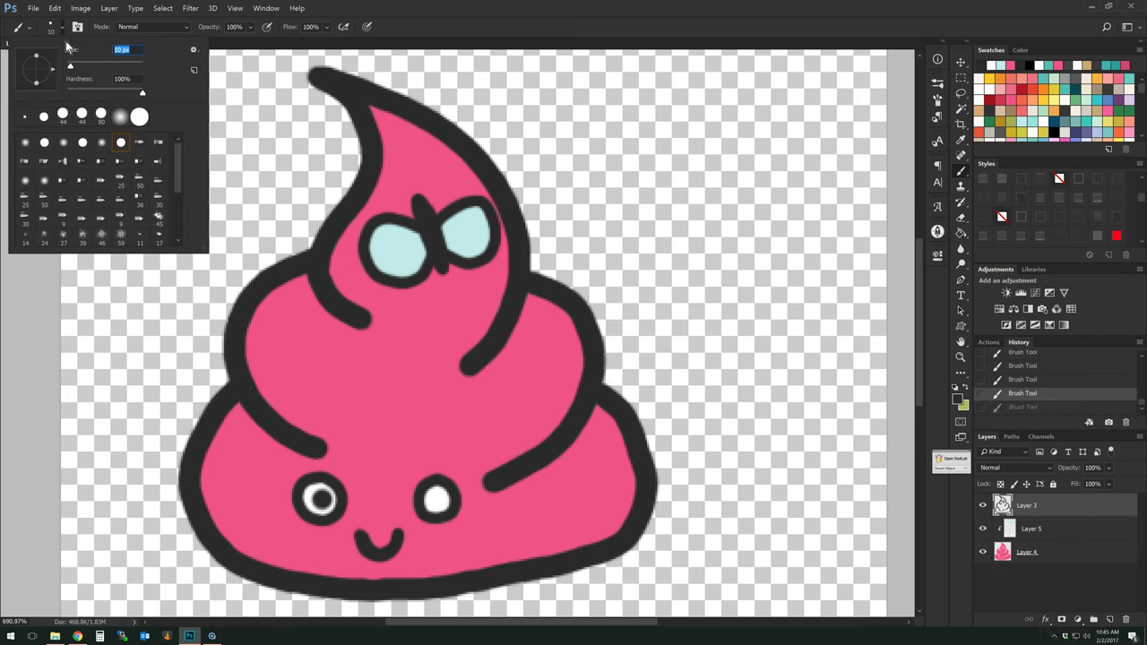
text(3)
key(Return)
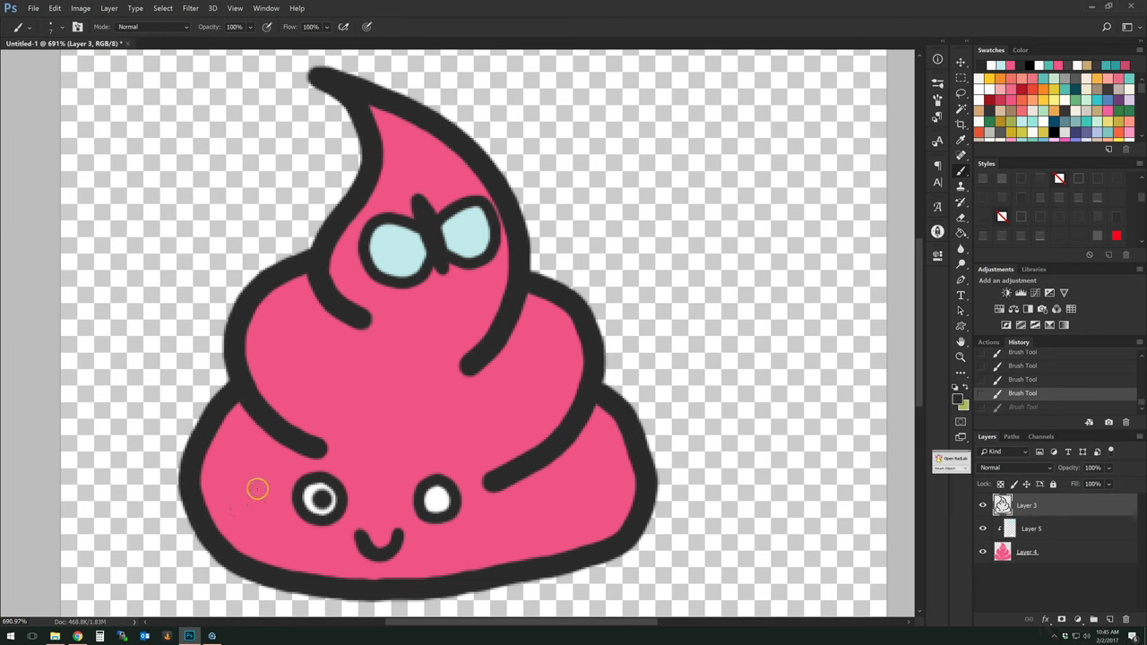
click(439, 499)
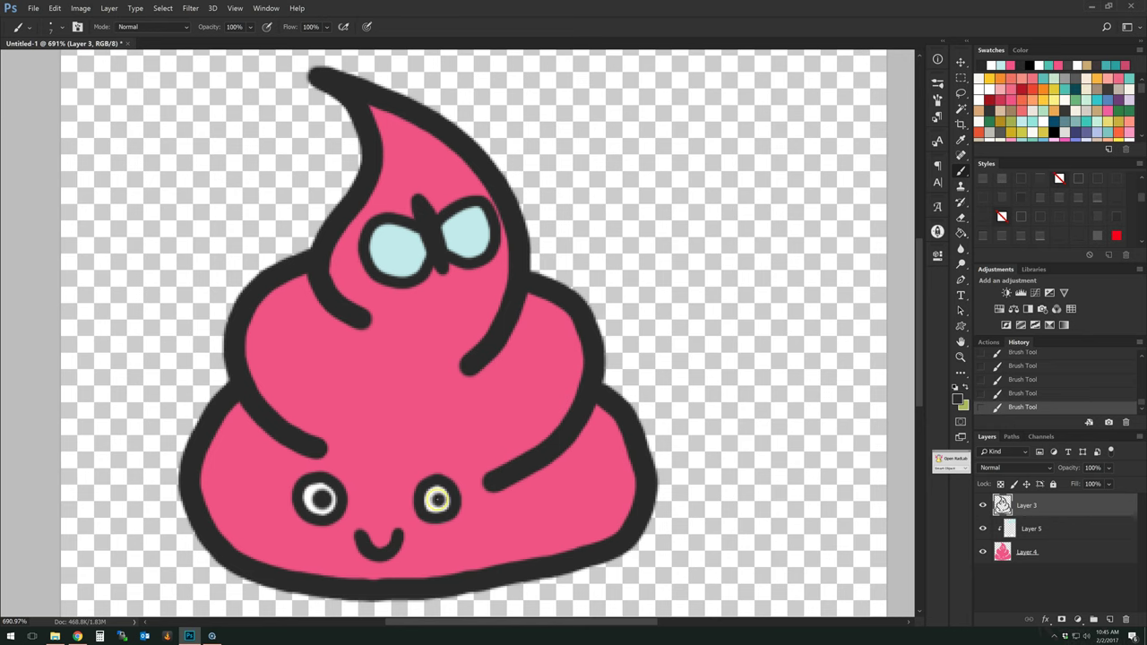
Step: Apply a glossy preset style to the outline layer and the Enamel - Med style to the pink layer
scroll(442, 370, down, 4)
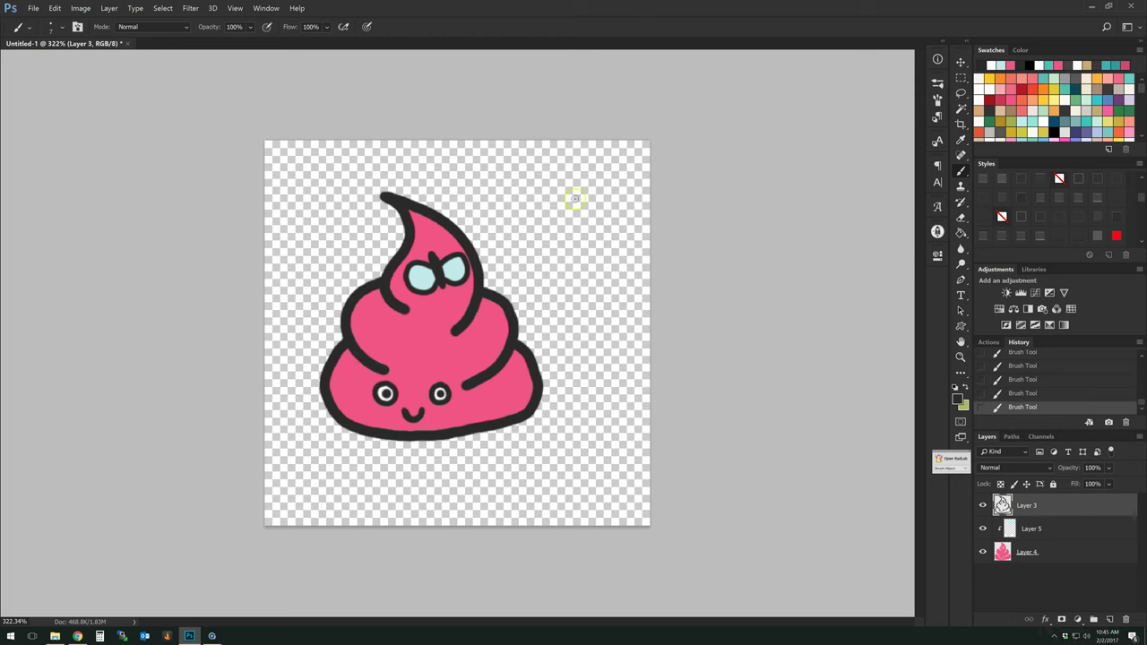
click(960, 62)
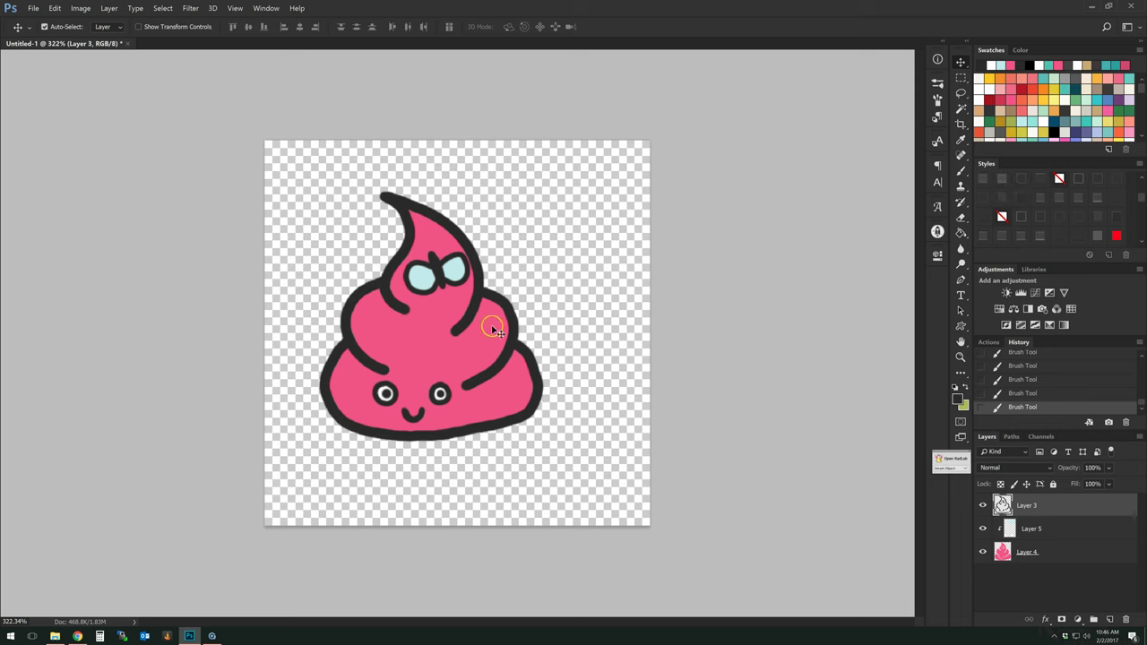
click(1002, 198)
click(1044, 549)
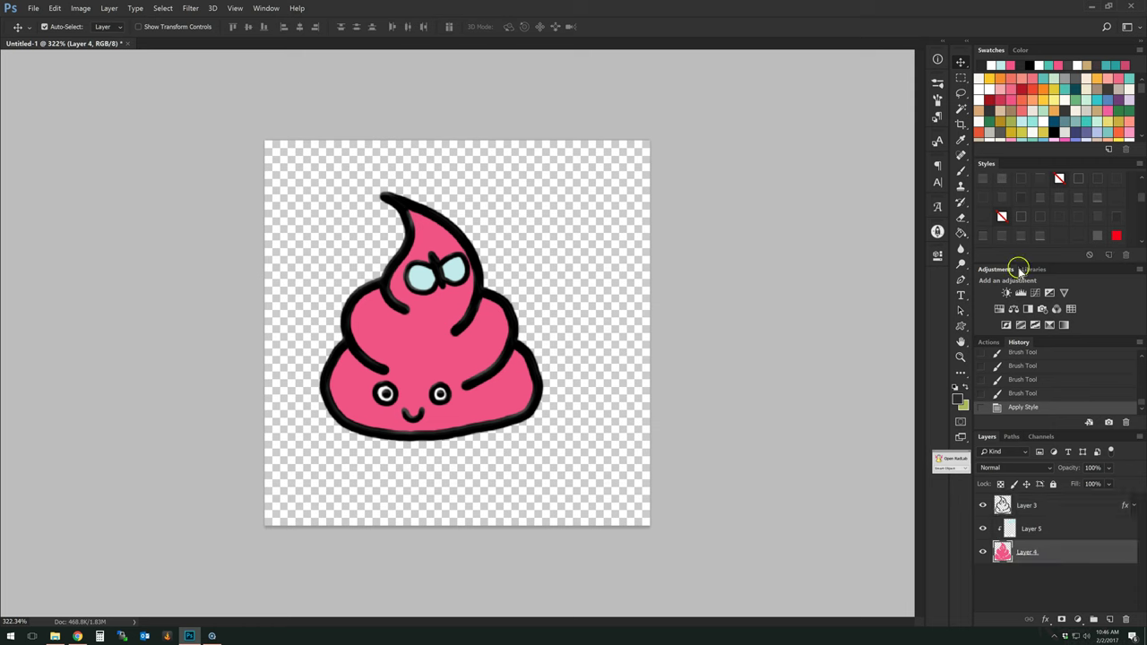
click(1074, 201)
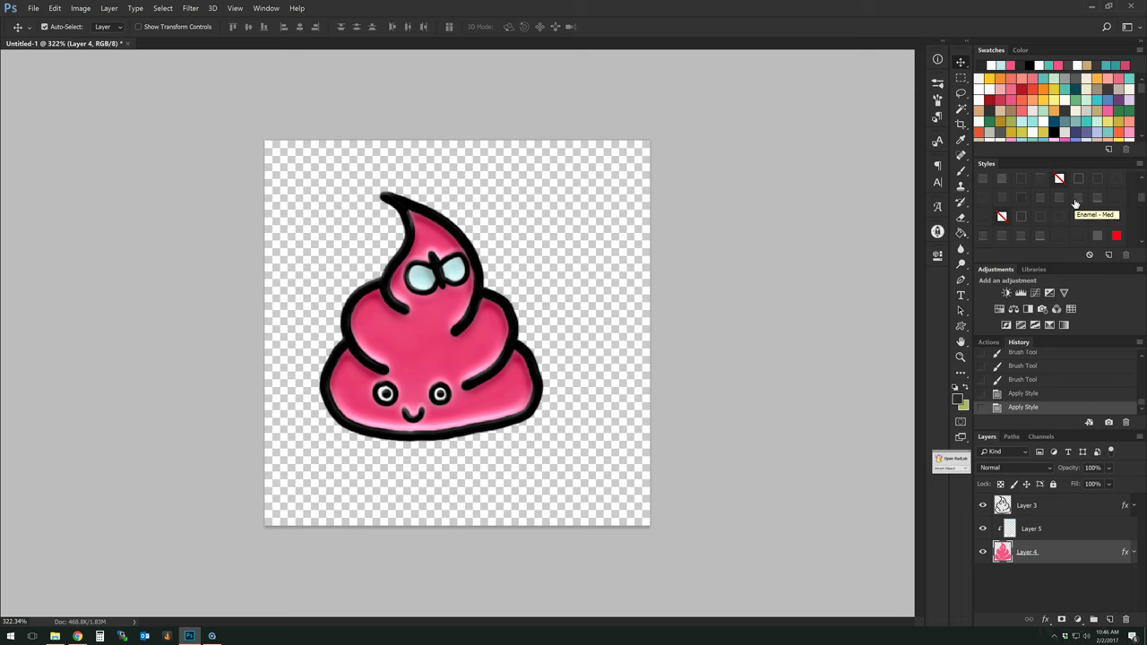
Step: Select the outline, clipped color and pink layers together and merge them into one layer
click(1060, 508)
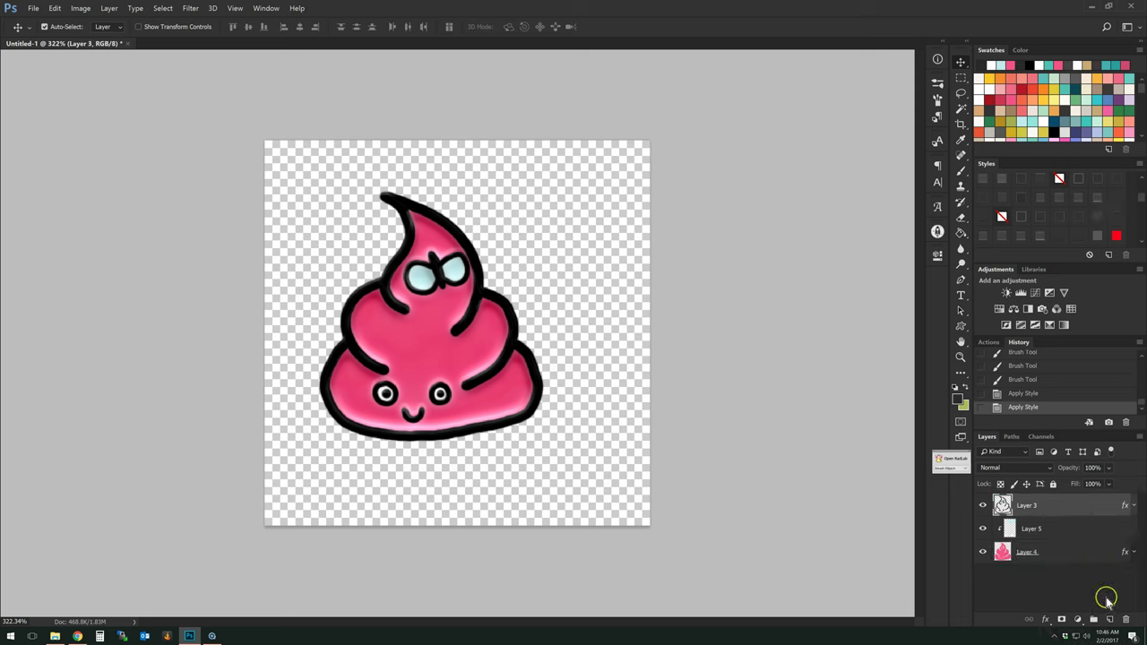
drag(1011, 506, 1016, 511)
scroll(542, 316, down, 3)
scroll(543, 315, up, 4)
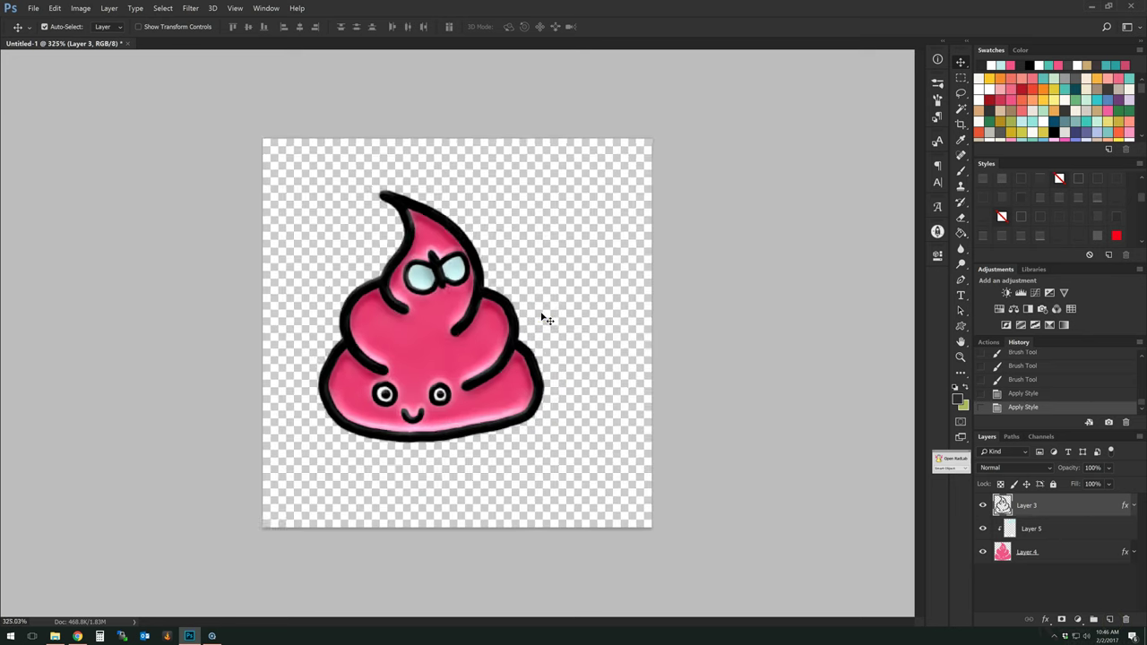
drag(1124, 505, 1084, 551)
shift+click(1084, 551)
right_click(1086, 548)
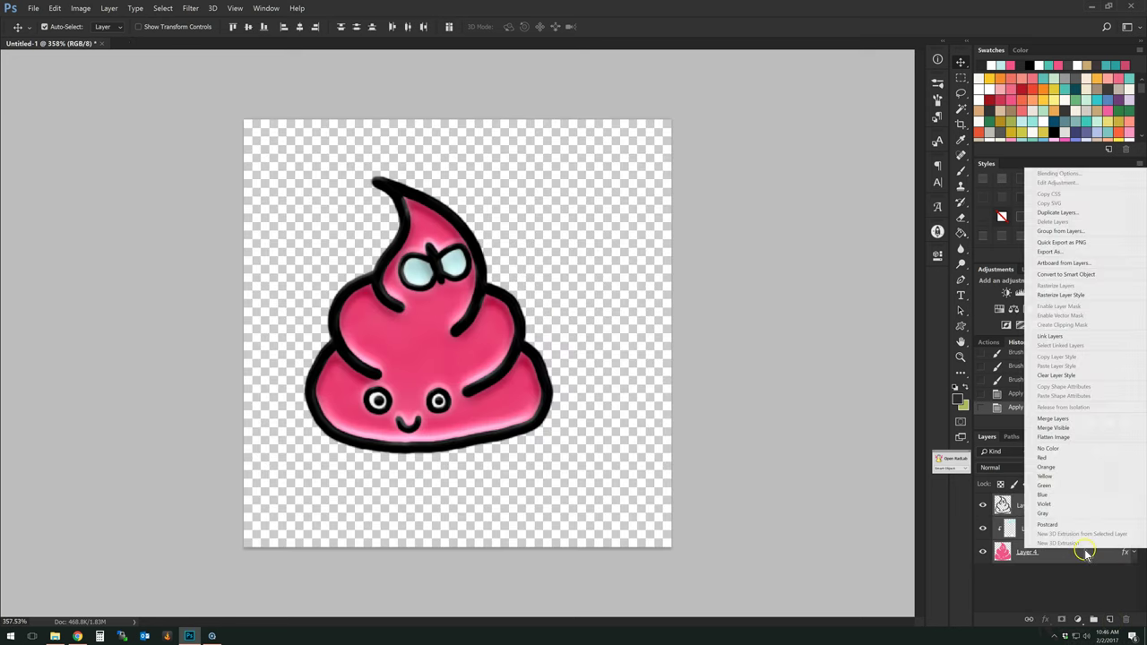
click(1065, 420)
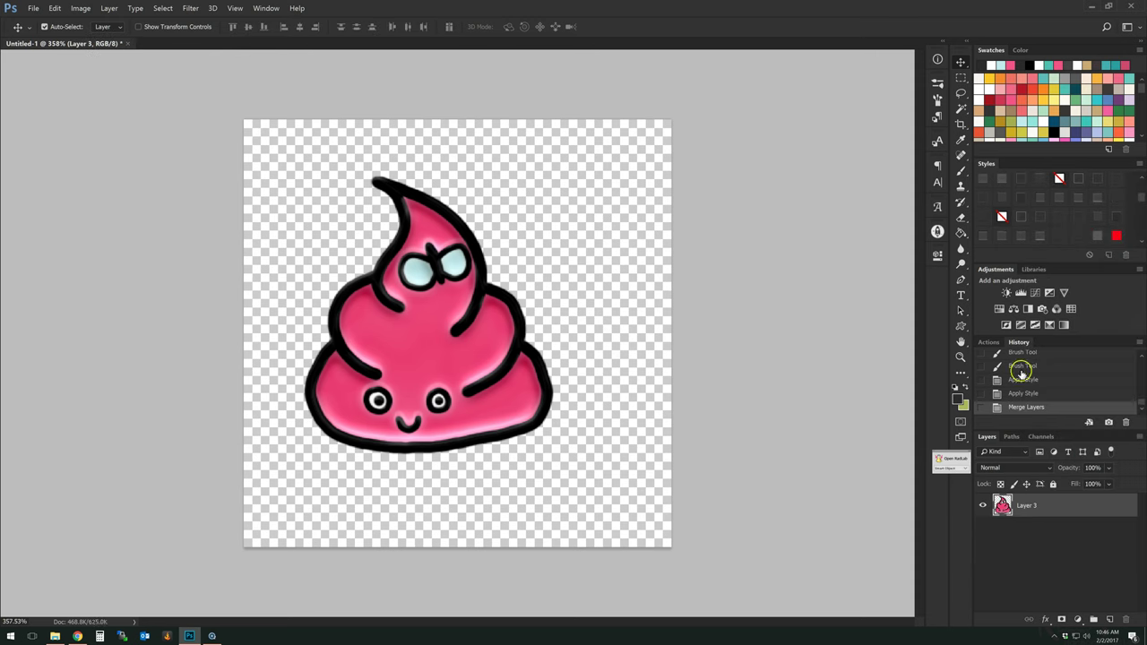
Step: Swap the foreground and background colors and inspect the merged character's face and body up close
click(966, 388)
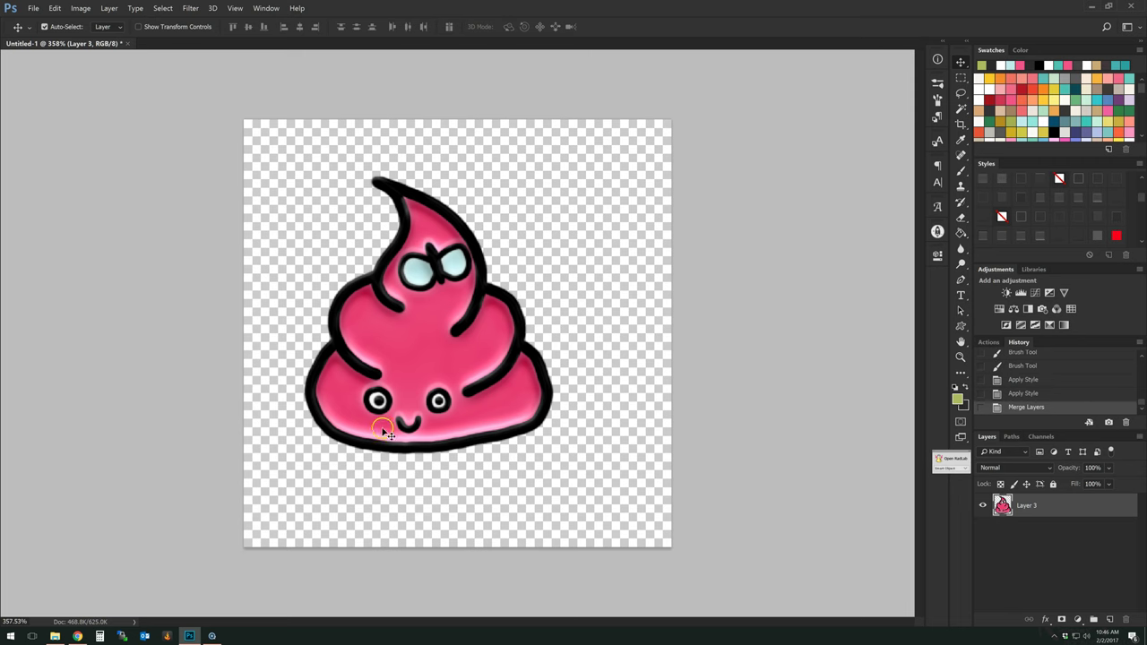
key(ctrl+plus)
key(ctrl+plus)
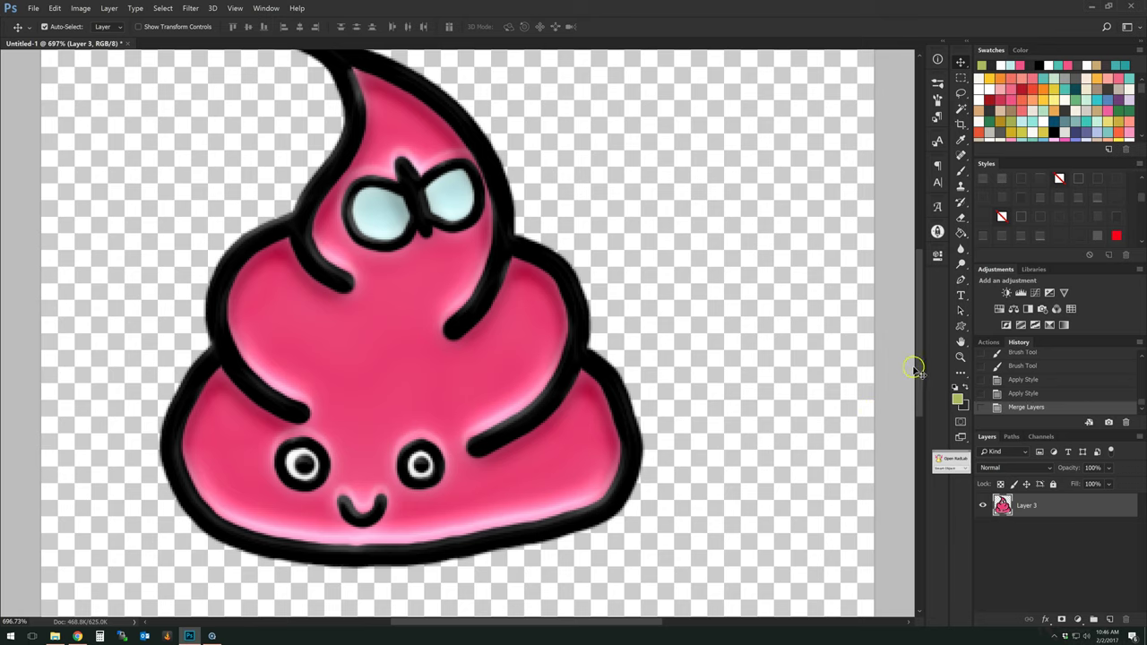
drag(920, 380, 920, 388)
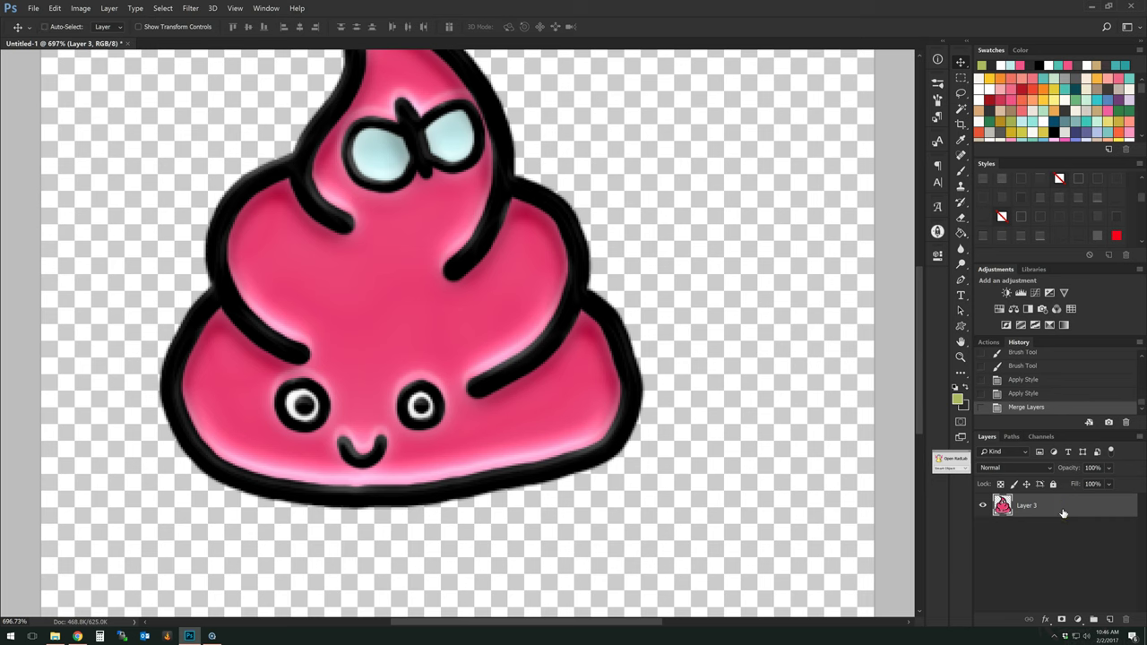
Step: Nudge a duplicate of the merged character slightly downward and place the copy beneath the original layer
click(961, 61)
key(alt+Down)
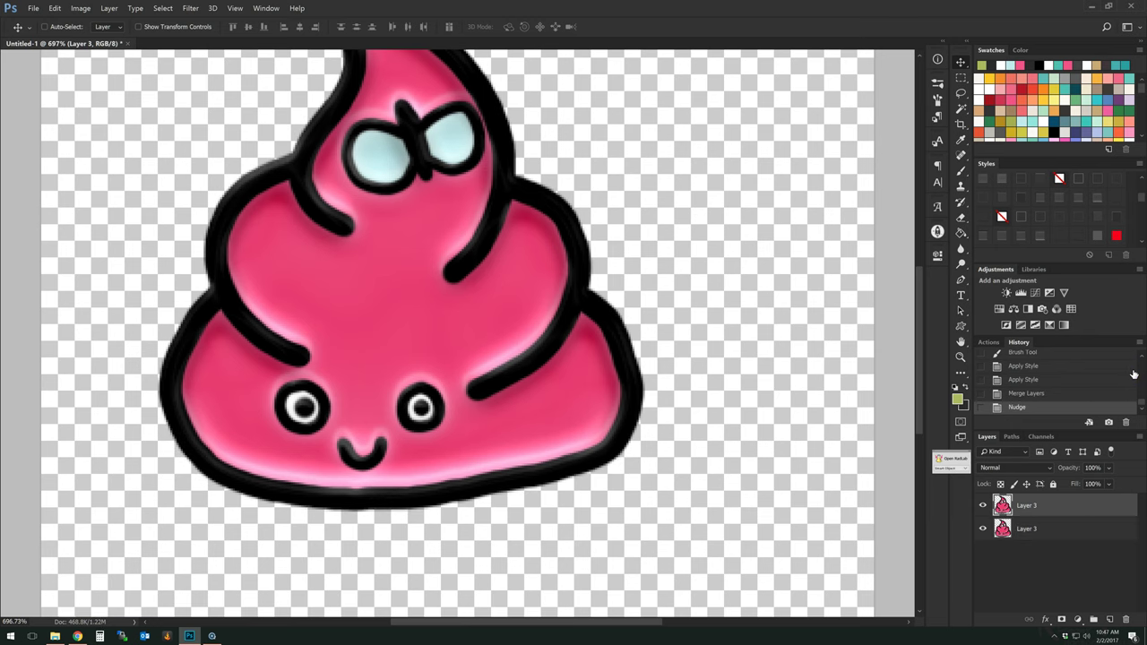
click(988, 505)
mouse_move(989, 506)
mouse_down()
mouse_move(1042, 505)
mouse_move(1039, 529)
mouse_up()
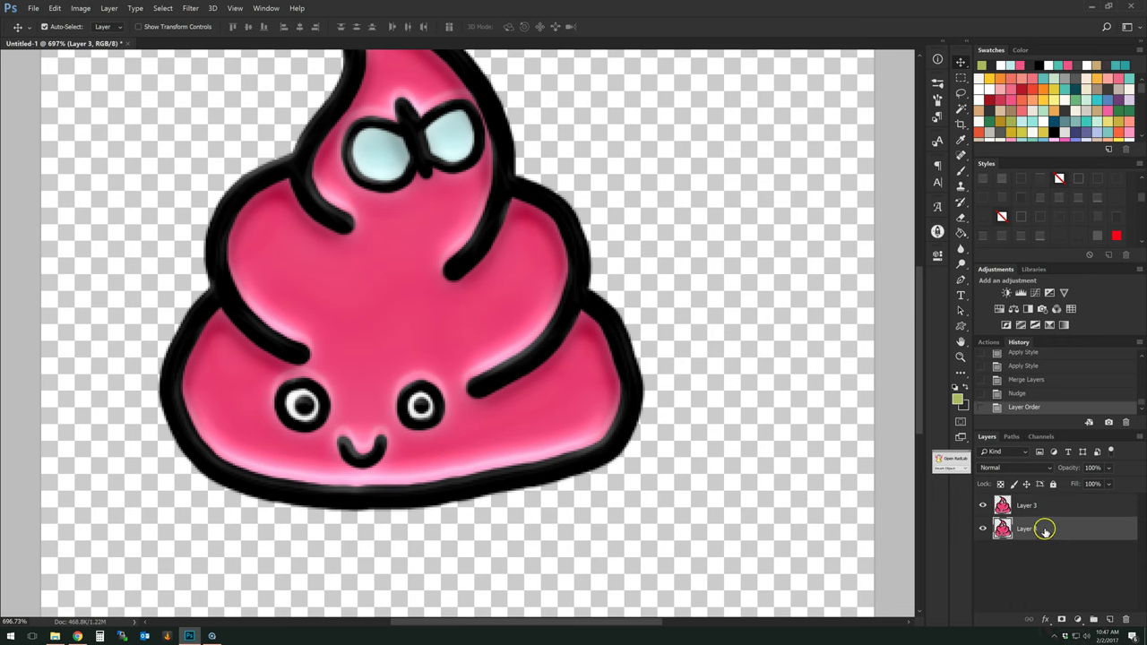
Step: Build up the pin's side thickness with repeated duplicates of the lower copy, each nudged slightly right or down behind the original
click(985, 505)
click(985, 506)
key(alt+Right)
key(alt+Right)
key(alt+Down)
key(alt+Right)
key(alt+Down)
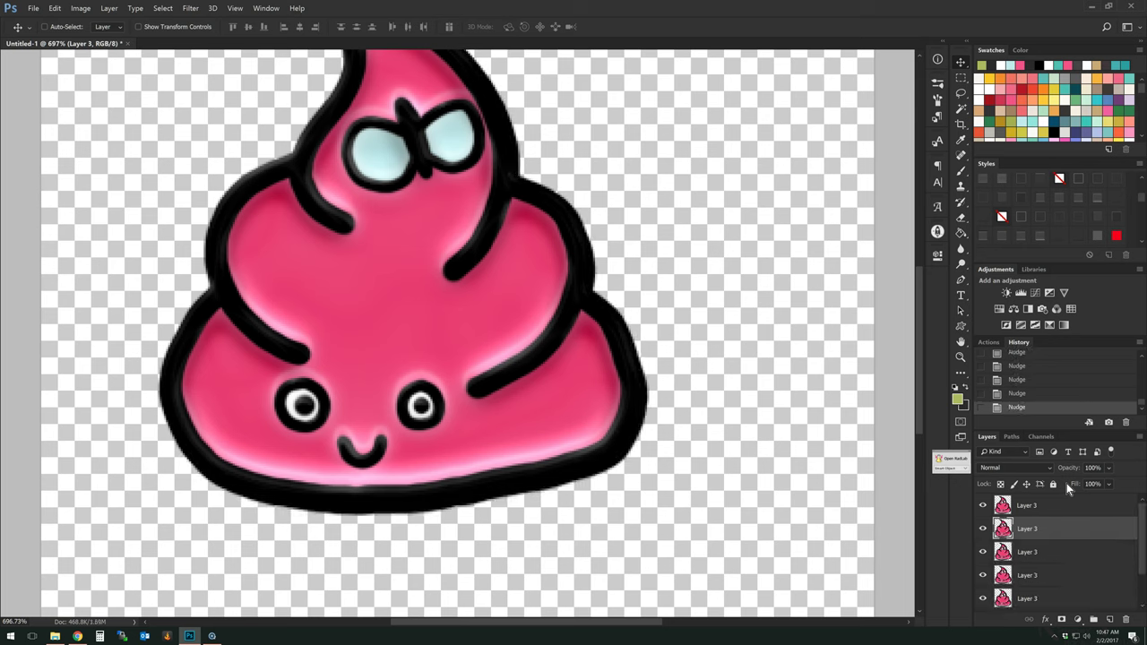
key(alt+Right)
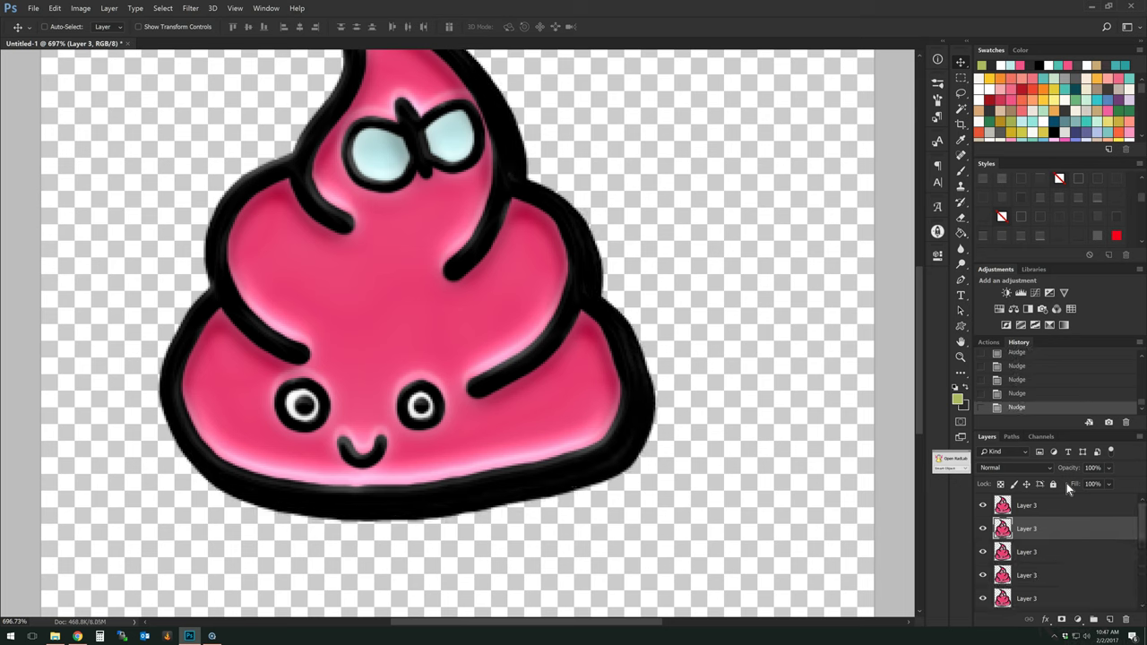
Step: Select all the offset copies below the original character and merge them into one depth layer
ctrl+click(1045, 596)
ctrl+click(1045, 526)
ctrl+click(1044, 553)
ctrl+click(1035, 594)
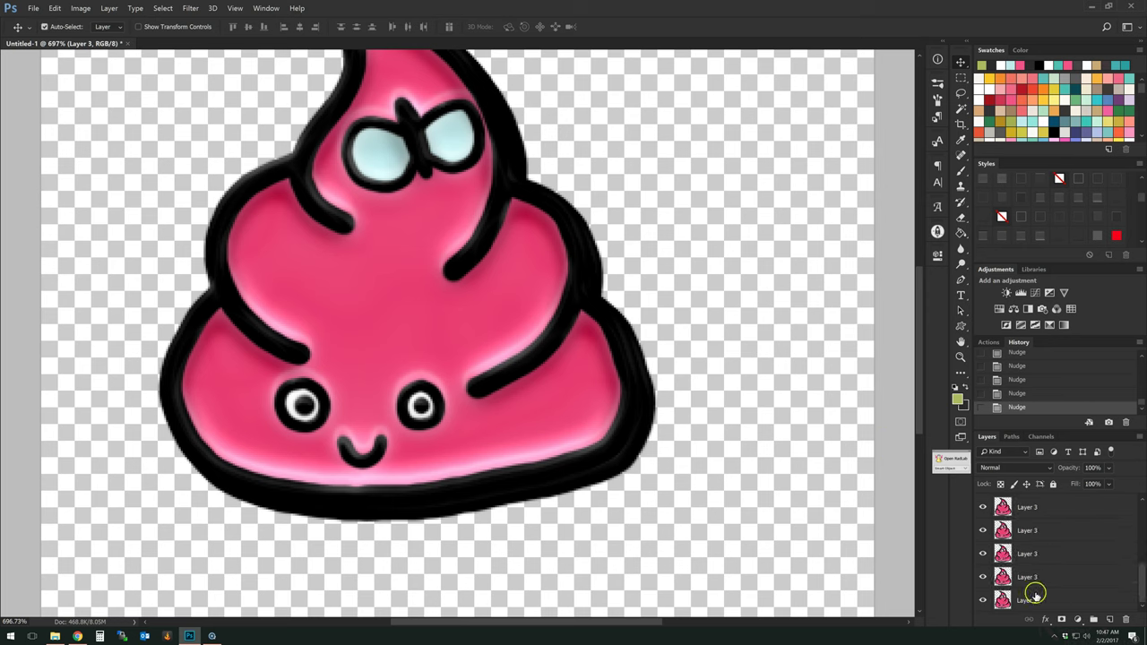
right_click(1035, 595)
click(1058, 467)
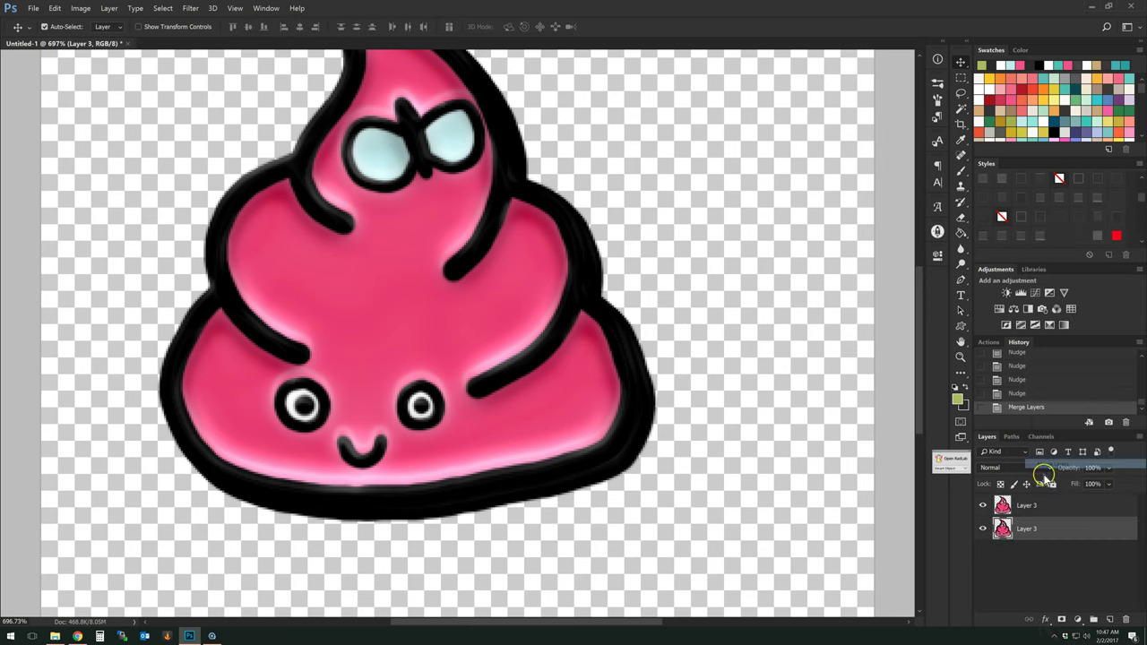
Step: Give the depth layer a dark gray Color Overlay and rasterize its layer style
double_click(1076, 528)
click(456, 315)
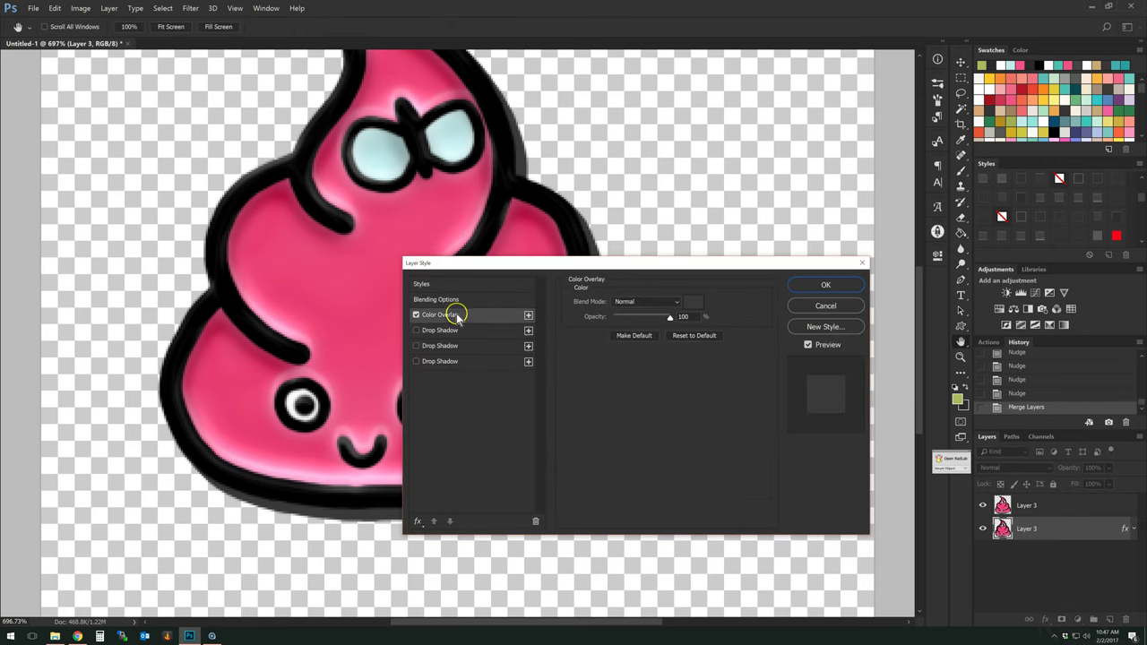
click(838, 285)
right_click(1055, 524)
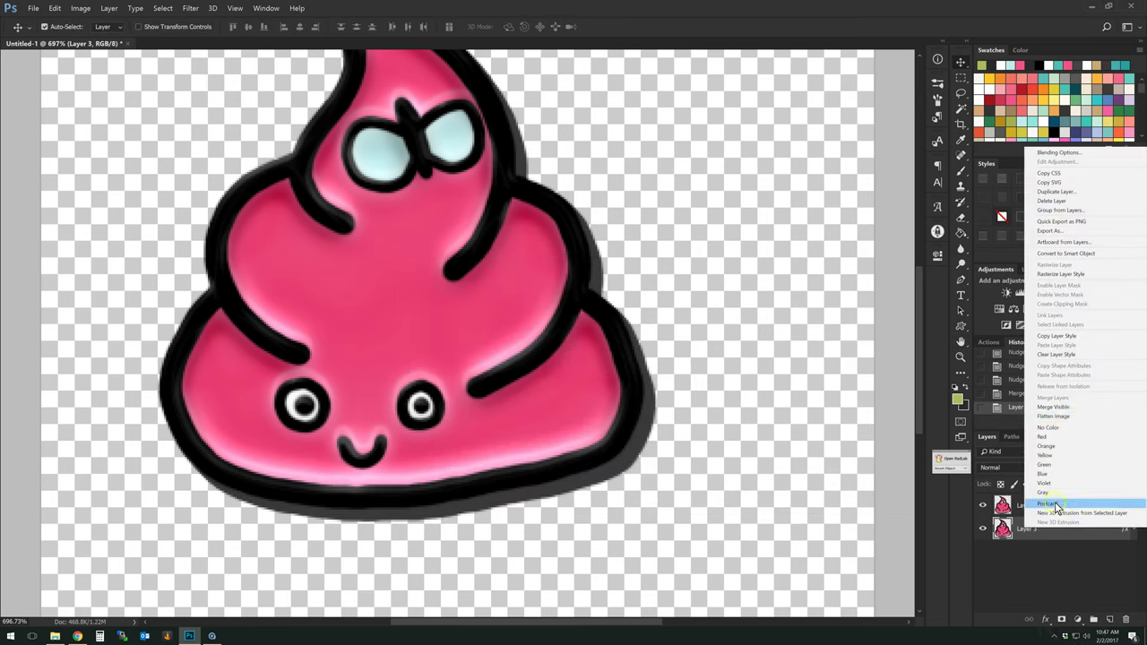
click(1060, 274)
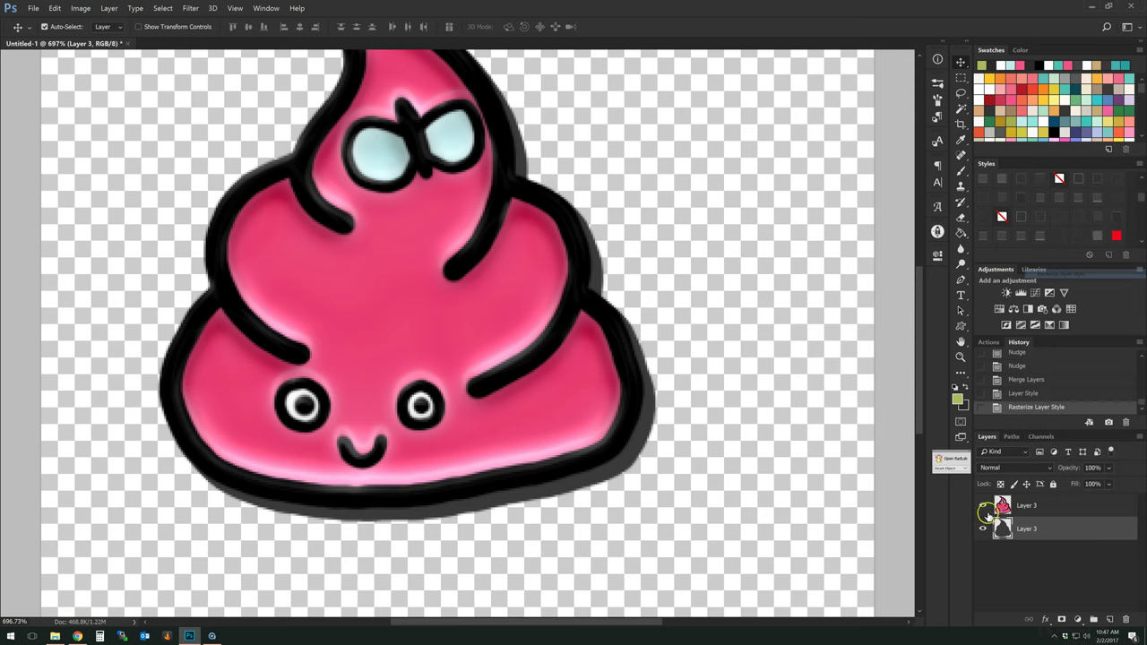
Step: Check the depth layer with the top character hidden and shown again, and apply the Metal Pin - Depth style to it
click(984, 506)
click(984, 505)
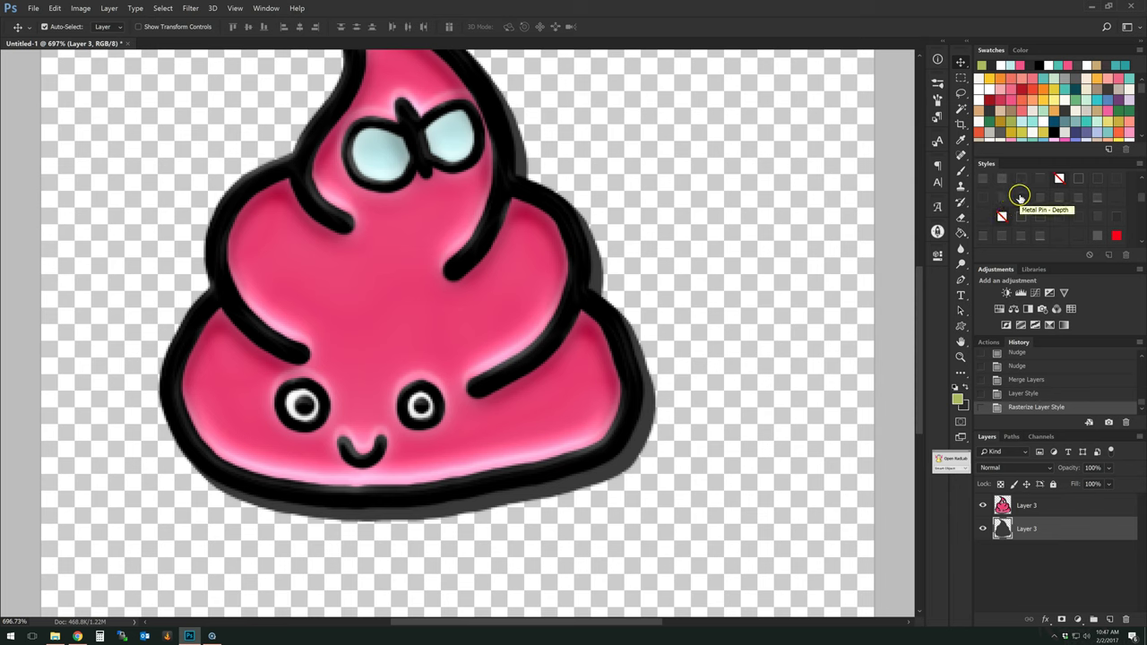
click(1020, 197)
scroll(622, 239, down, 1)
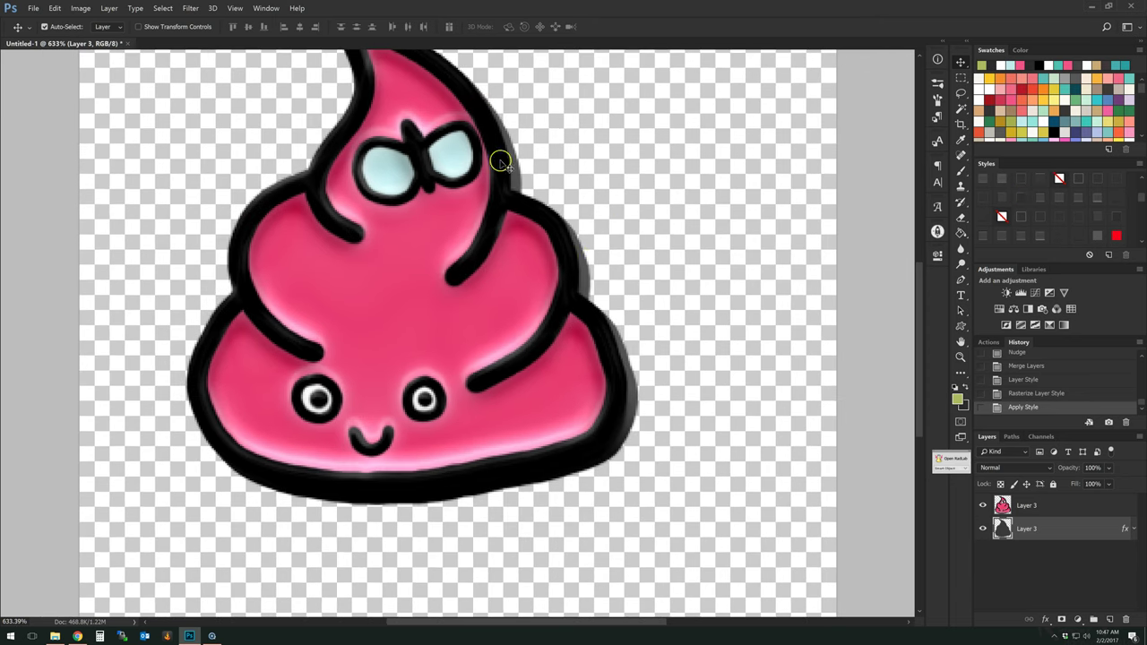
scroll(627, 376, down, 6)
Step: Merge the visible layers into one and move the finished pin slightly down and right toward the canvas center
right_click(1061, 509)
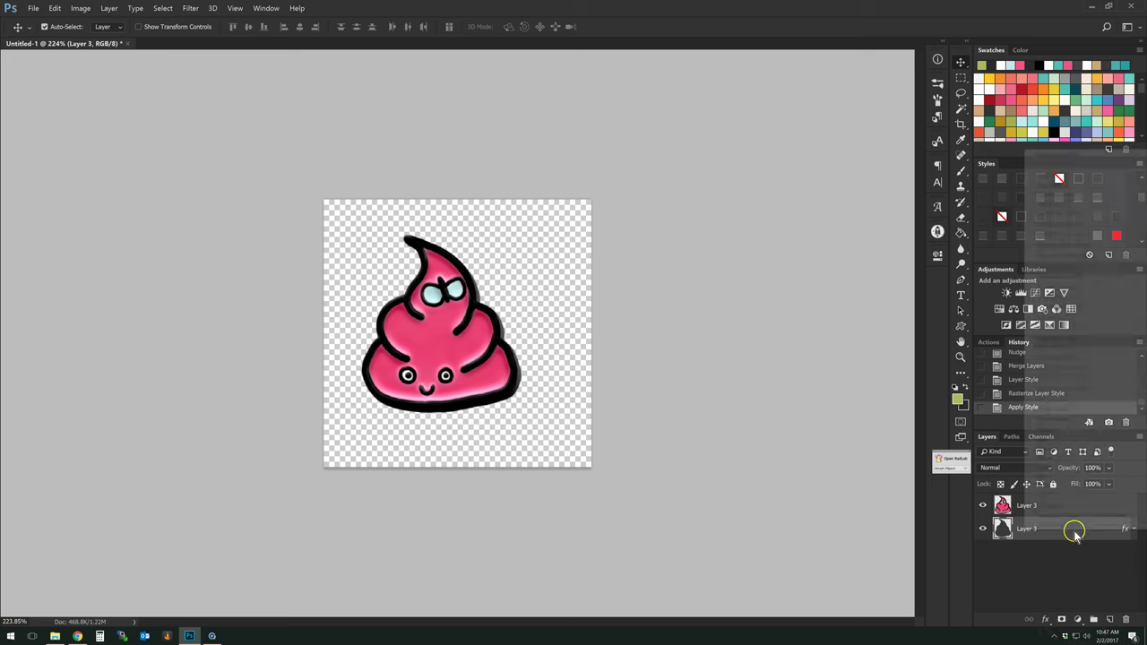
click(1069, 412)
scroll(372, 318, down, 1)
drag(434, 332, 448, 346)
scroll(464, 309, down, 3)
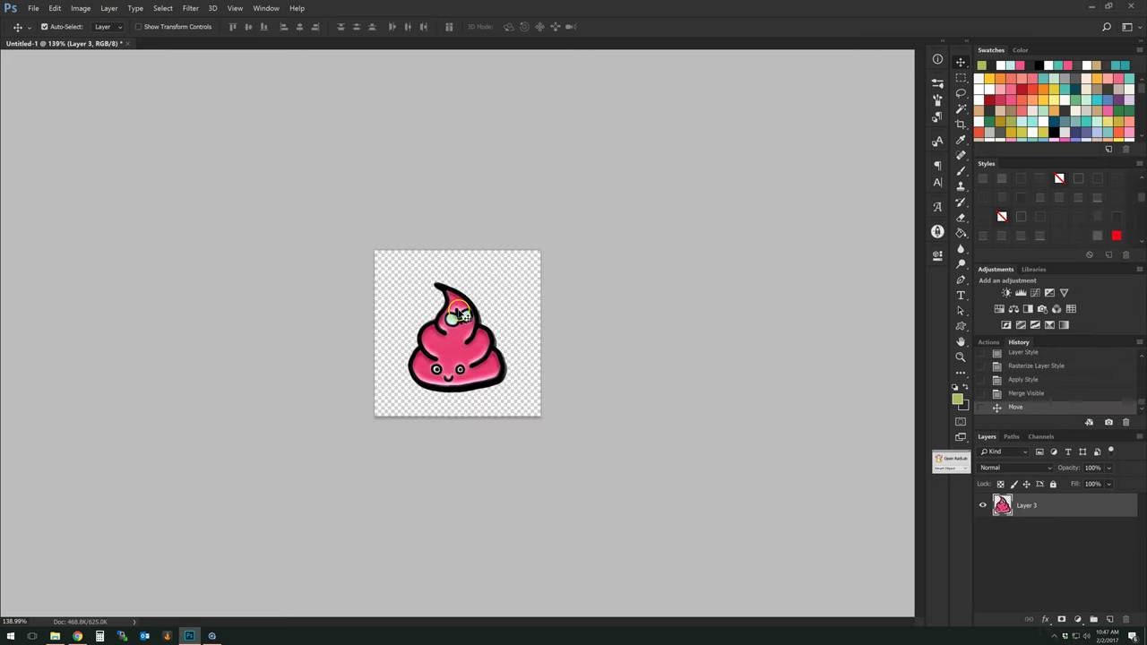
scroll(483, 315, up, 2)
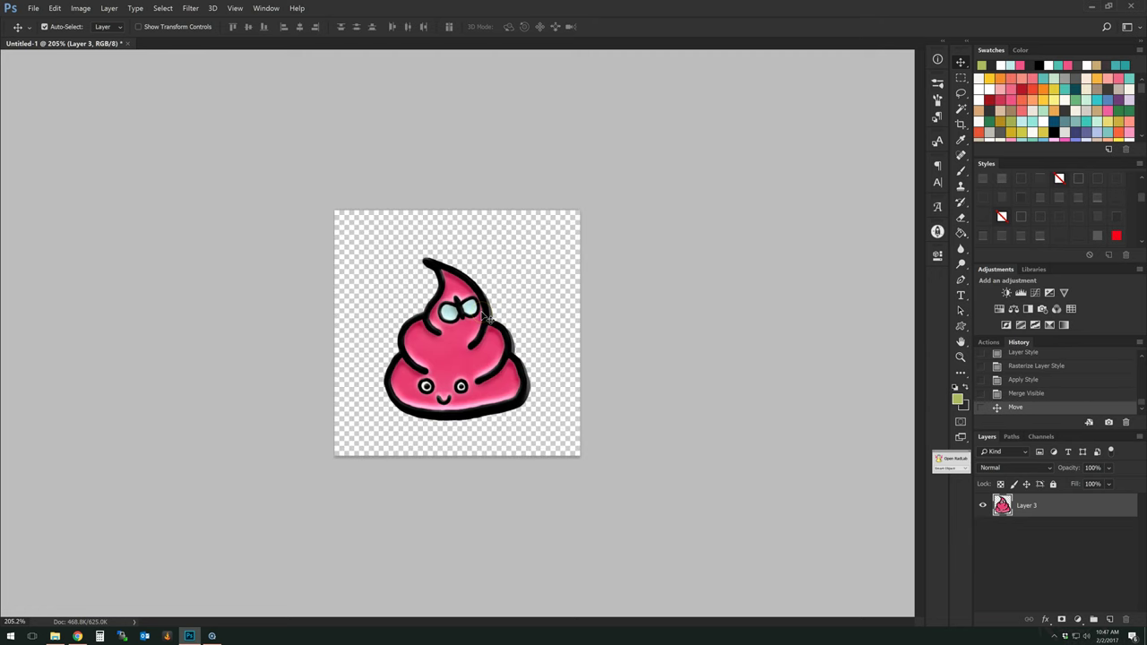